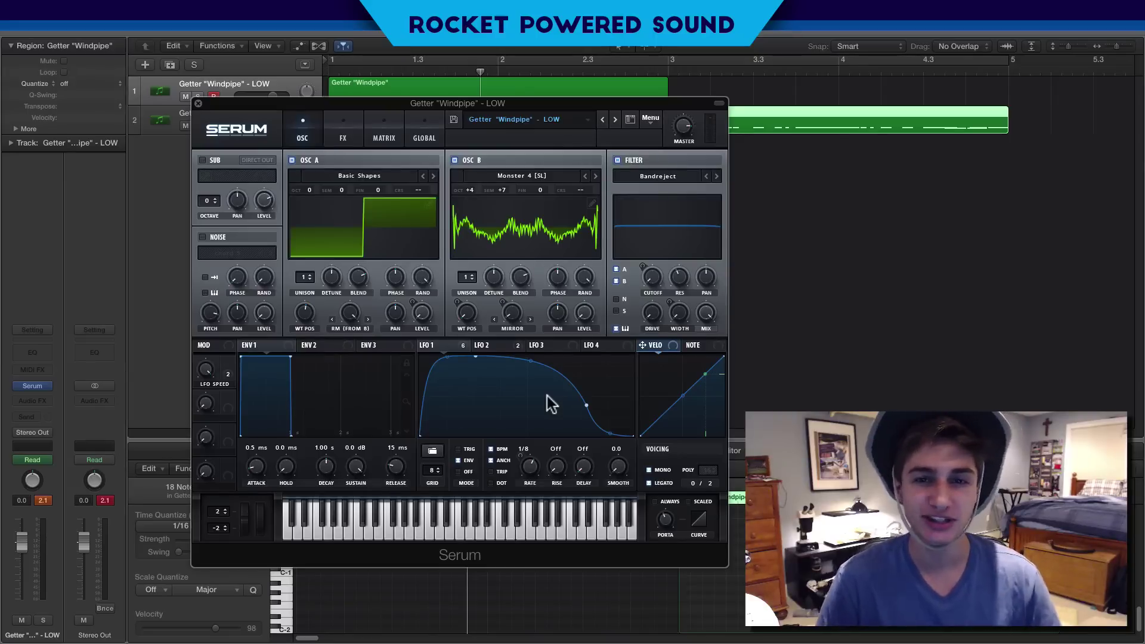
# Play the project from the start to listen to the finished Getter "Windpipe" - LOW preset.
pyautogui.press('Return')
pyautogui.press('space')
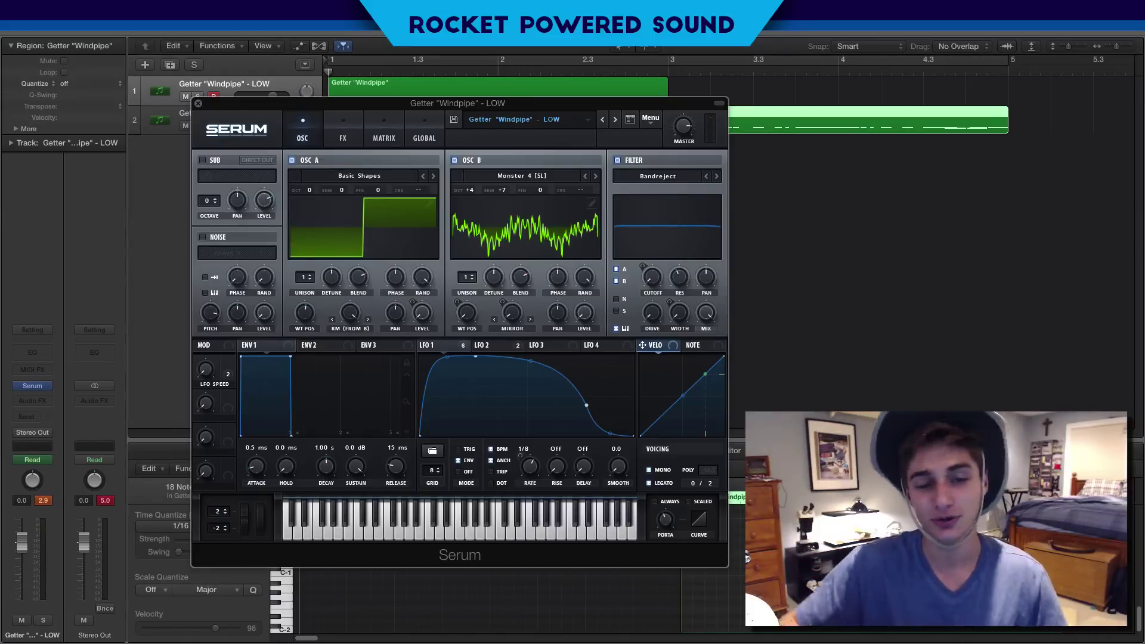
pyautogui.click(652, 122)
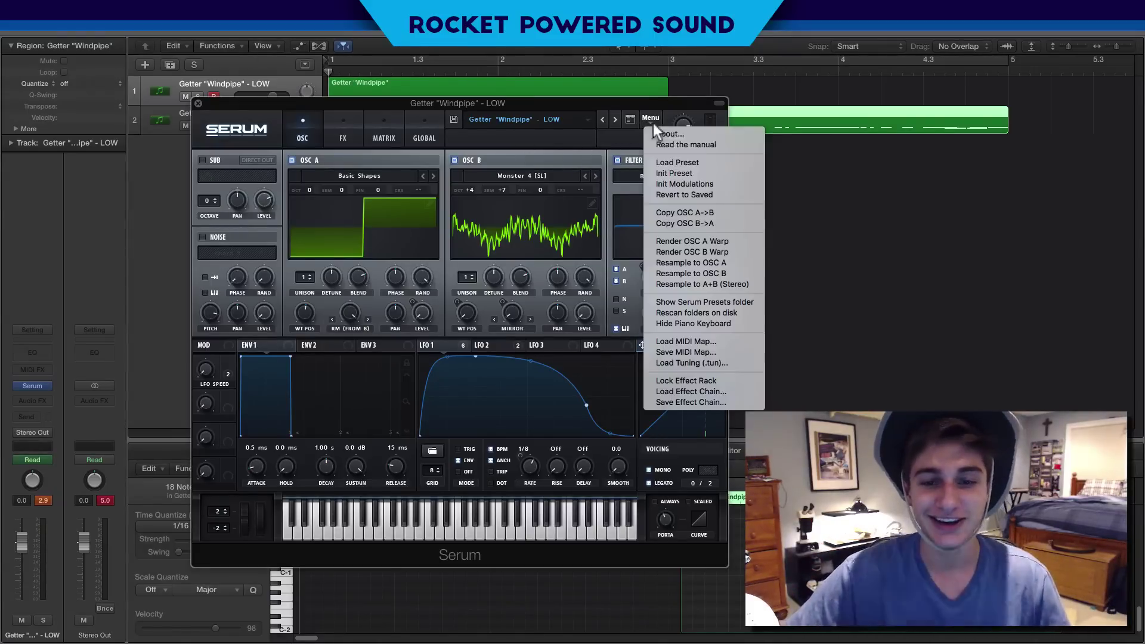
pyautogui.press('Escape')
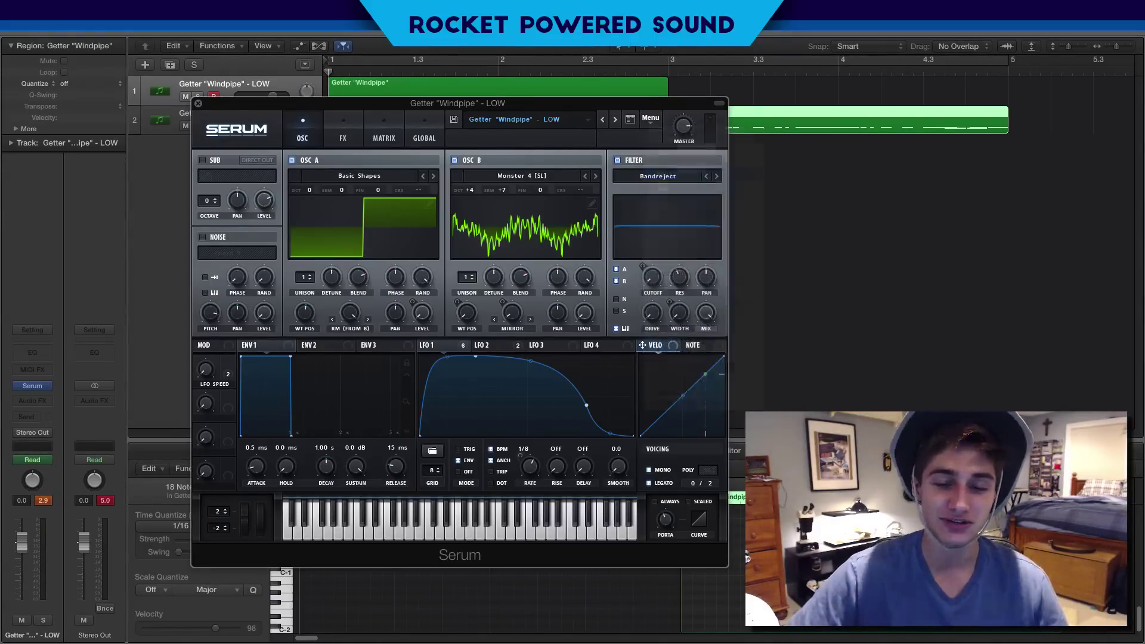
pyautogui.moveTo(626, 105); pyautogui.dragTo(620, 55)
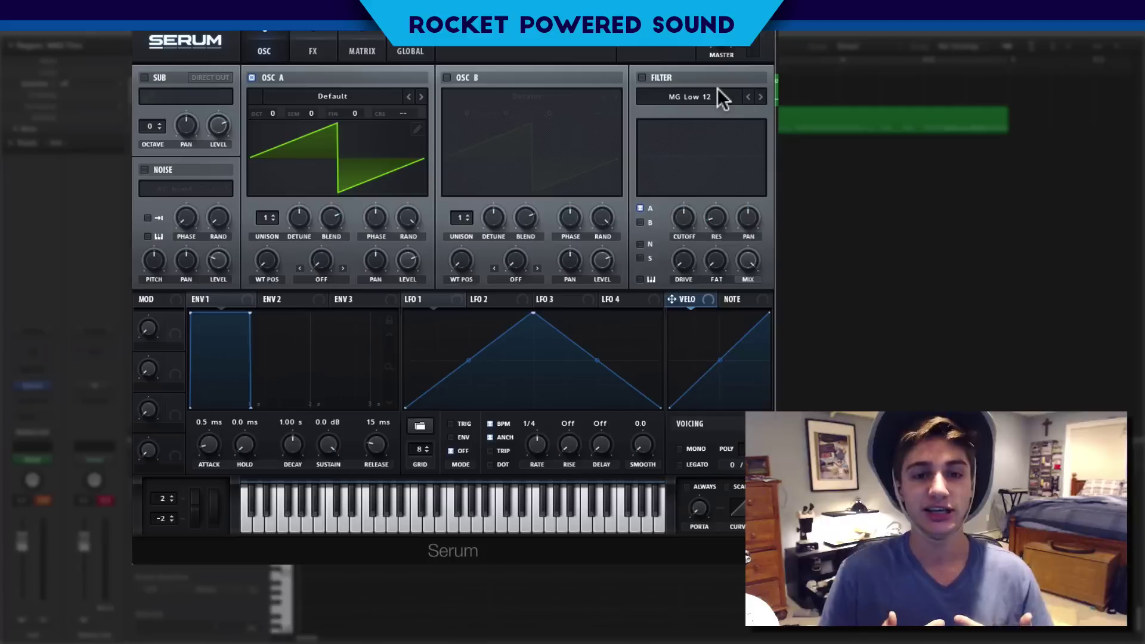
# Load the analog Basic Shapes wavetable into oscillator A and move its wavetable position to the square wave.
pyautogui.click(342, 95)
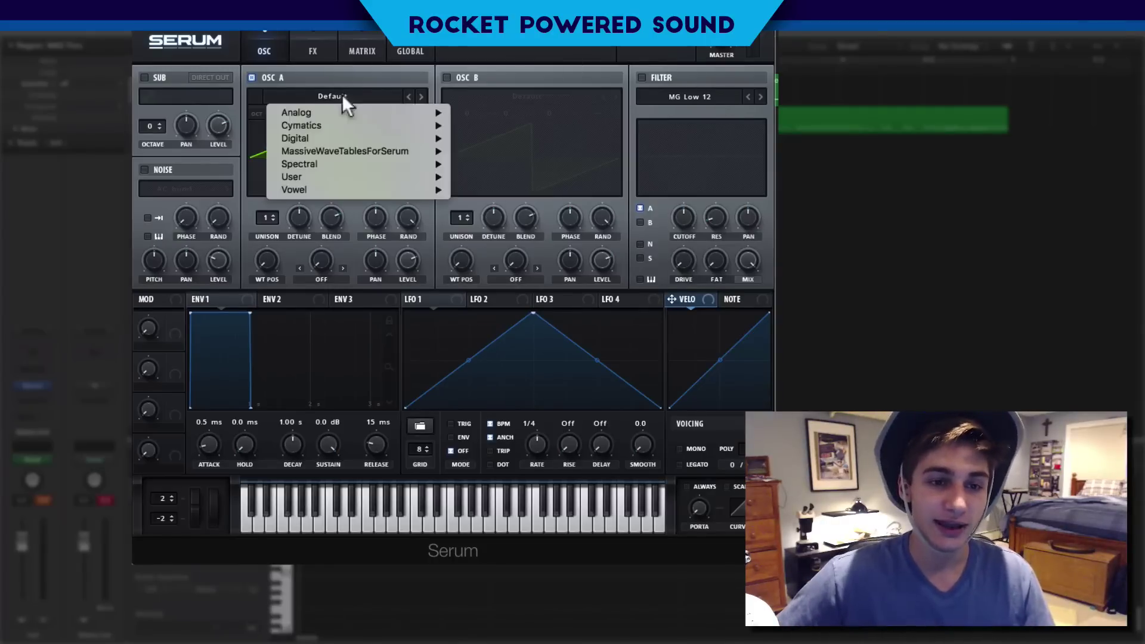
pyautogui.moveTo(347, 109)
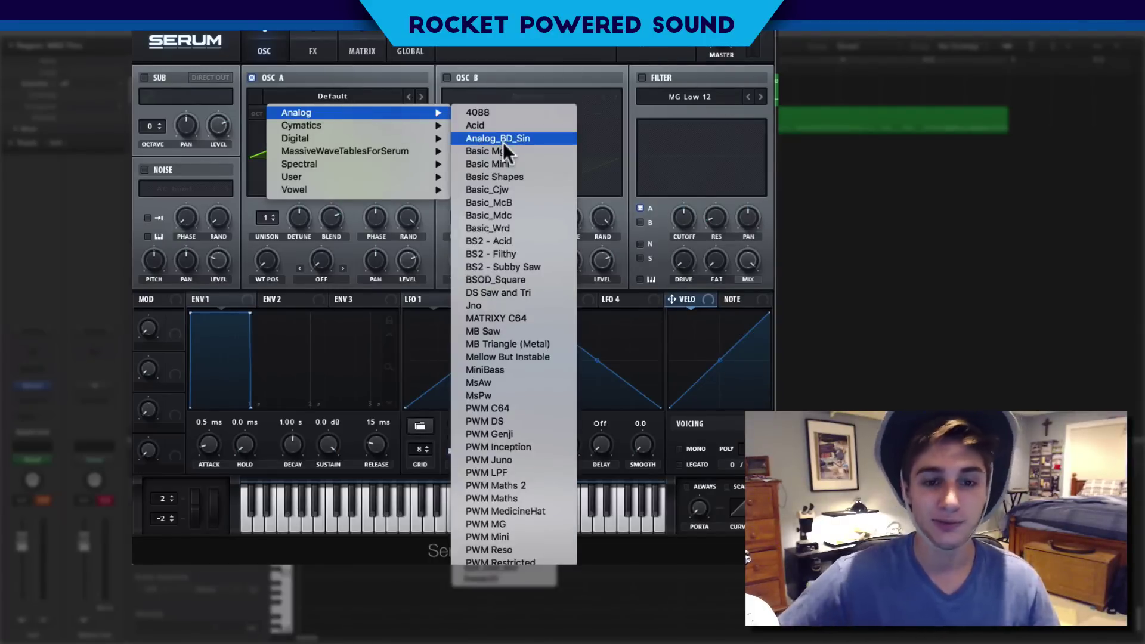
pyautogui.click(507, 177)
pyautogui.moveTo(271, 262); pyautogui.dragTo(285, 189)
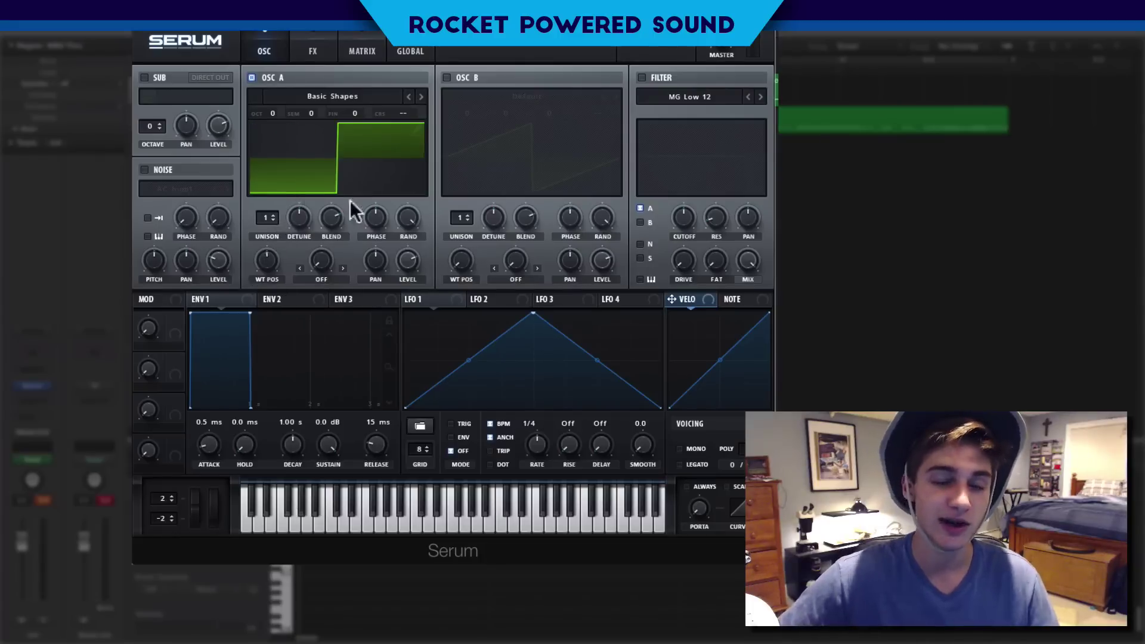
# Set oscillator A's warp mode to RM (from B), turn up the warp amount, and enable oscillator B.
pyautogui.click(320, 278)
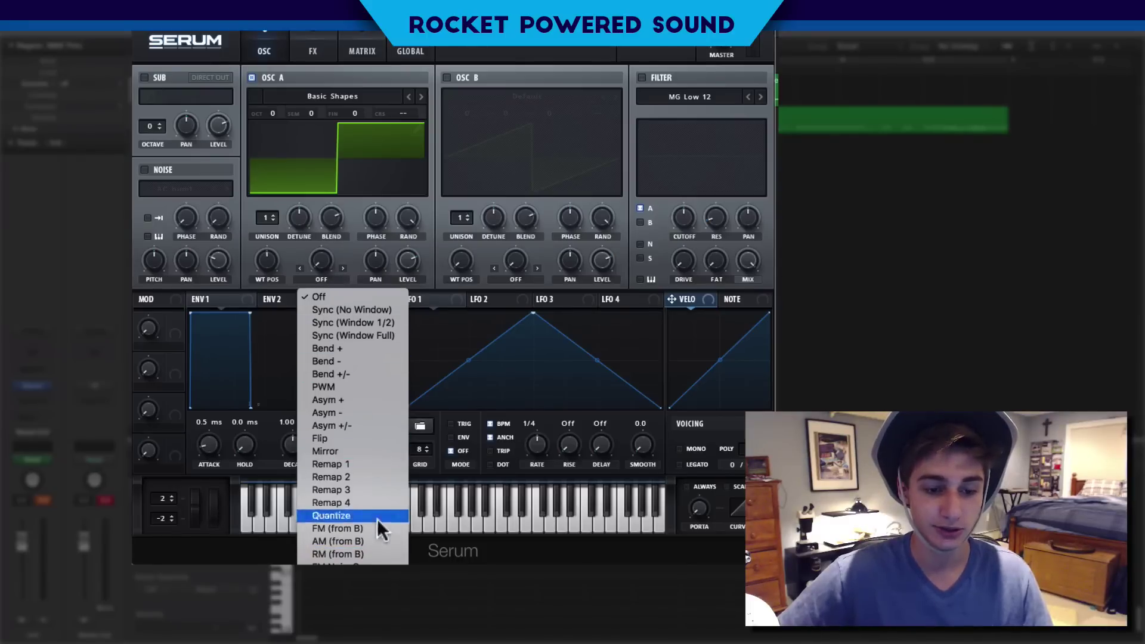
pyautogui.click(370, 556)
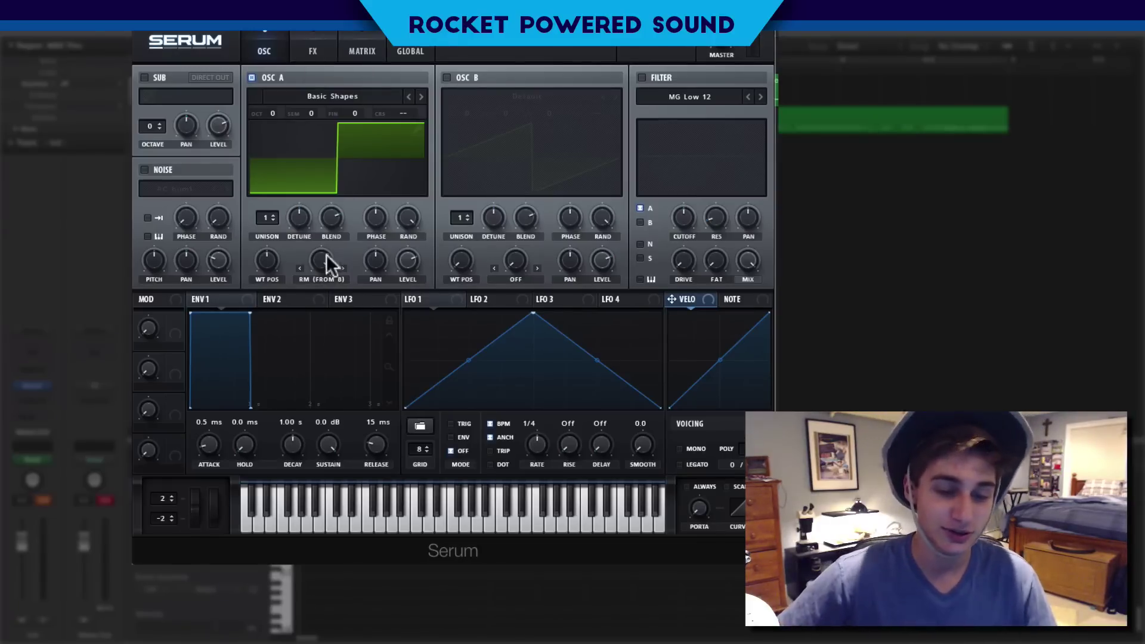
pyautogui.moveTo(327, 256)
pyautogui.moveTo(327, 348); pyautogui.dragTo(316, 368)
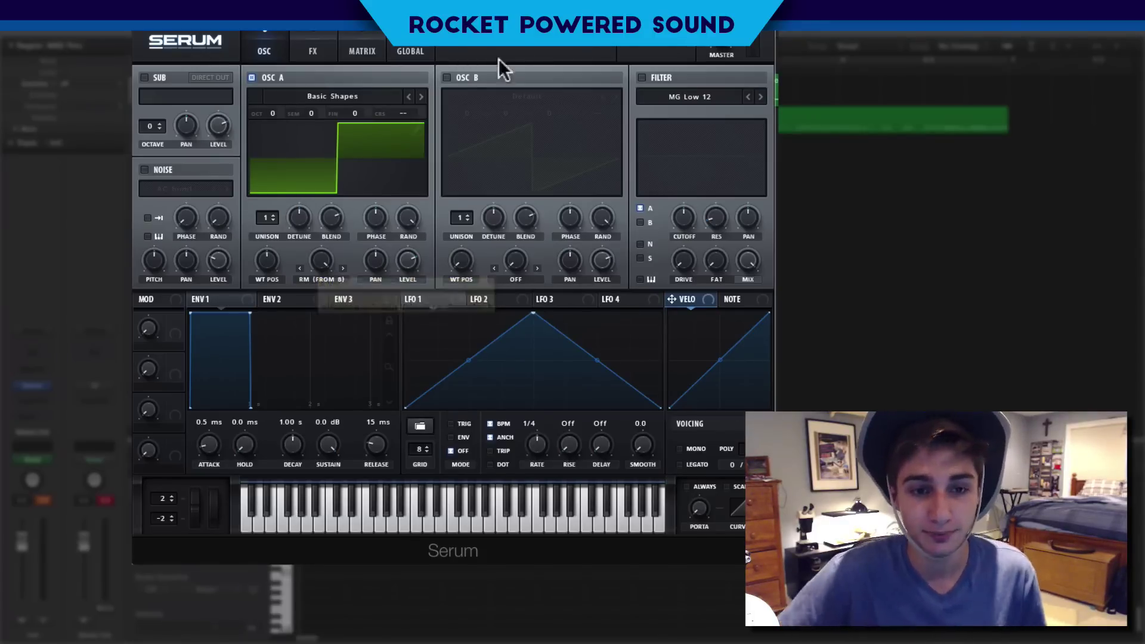
pyautogui.click(448, 77)
# Turn oscillator A's level all the way down and assign LFO 1 to modulate it.
pyautogui.moveTo(410, 262); pyautogui.dragTo(373, 380)
pyautogui.moveTo(435, 300); pyautogui.dragTo(424, 260)
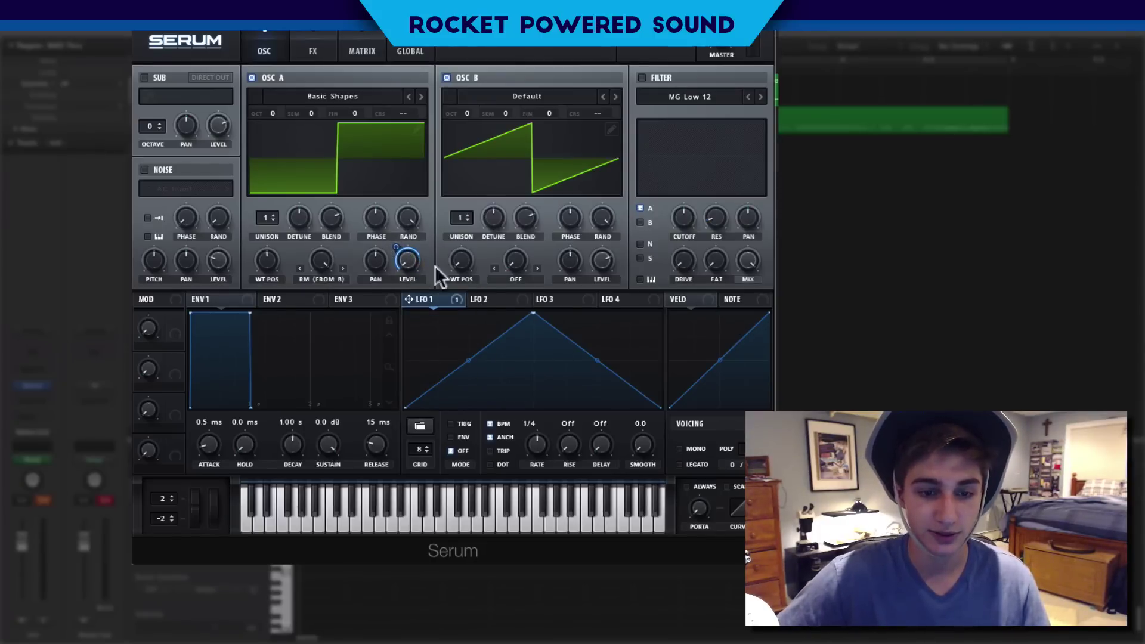
pyautogui.moveTo(404, 251)
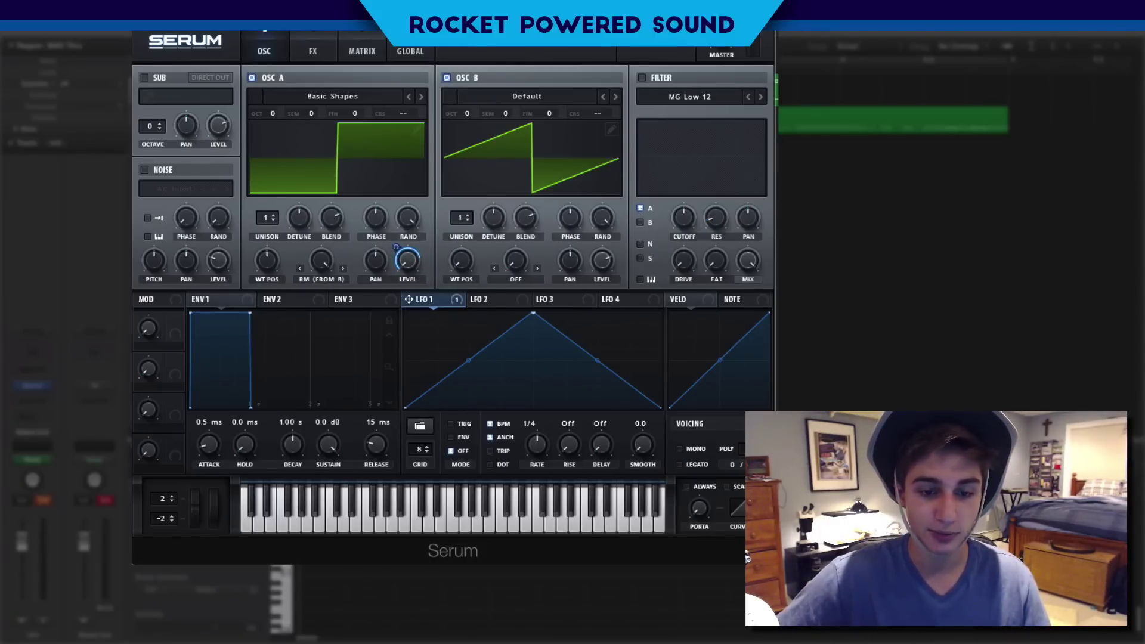
pyautogui.moveTo(470, 438)
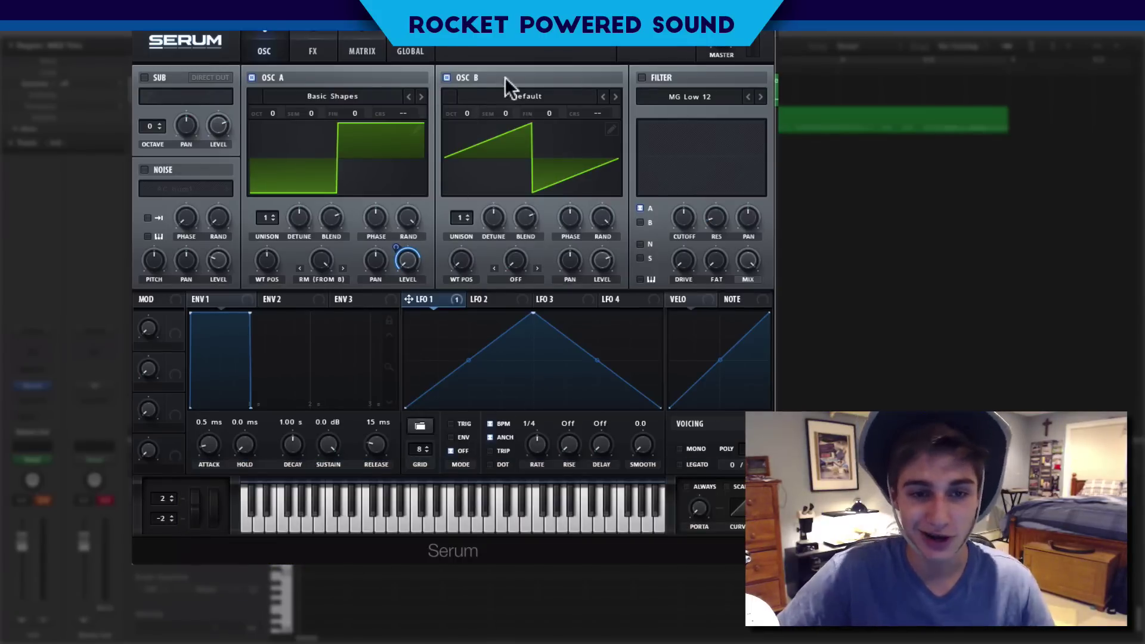
# Tune oscillator B to +4 octaves and +7 semitones.
pyautogui.click(512, 95)
pyautogui.click(513, 95)
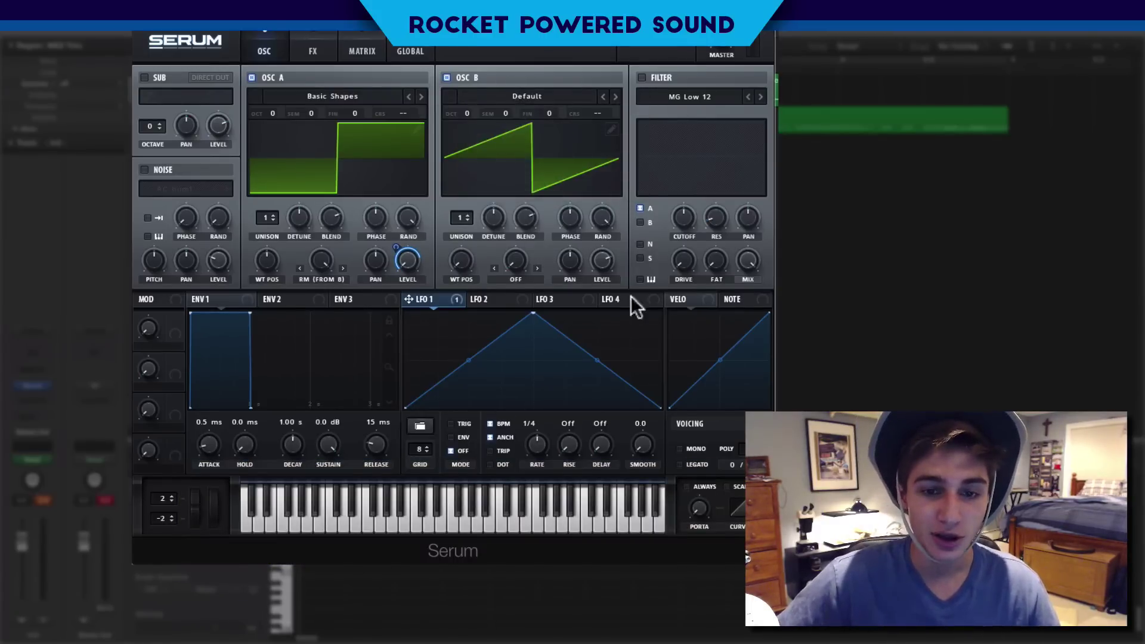
pyautogui.moveTo(471, 113); pyautogui.dragTo(485, 54)
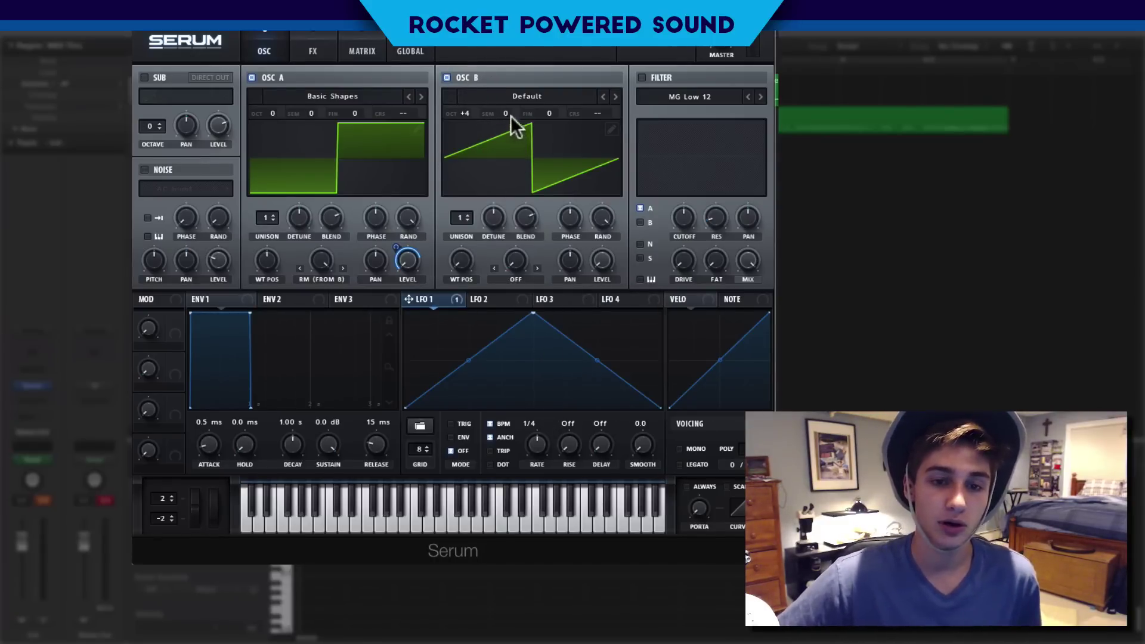
pyautogui.click(517, 94)
pyautogui.click(517, 94)
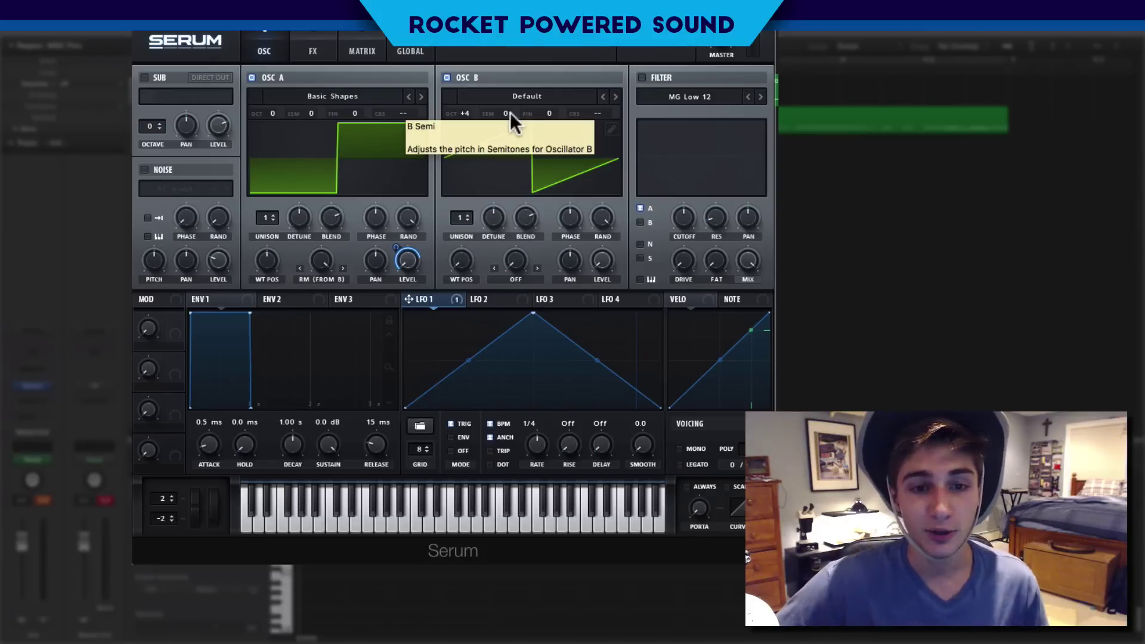
pyautogui.moveTo(511, 112); pyautogui.dragTo(533, 77)
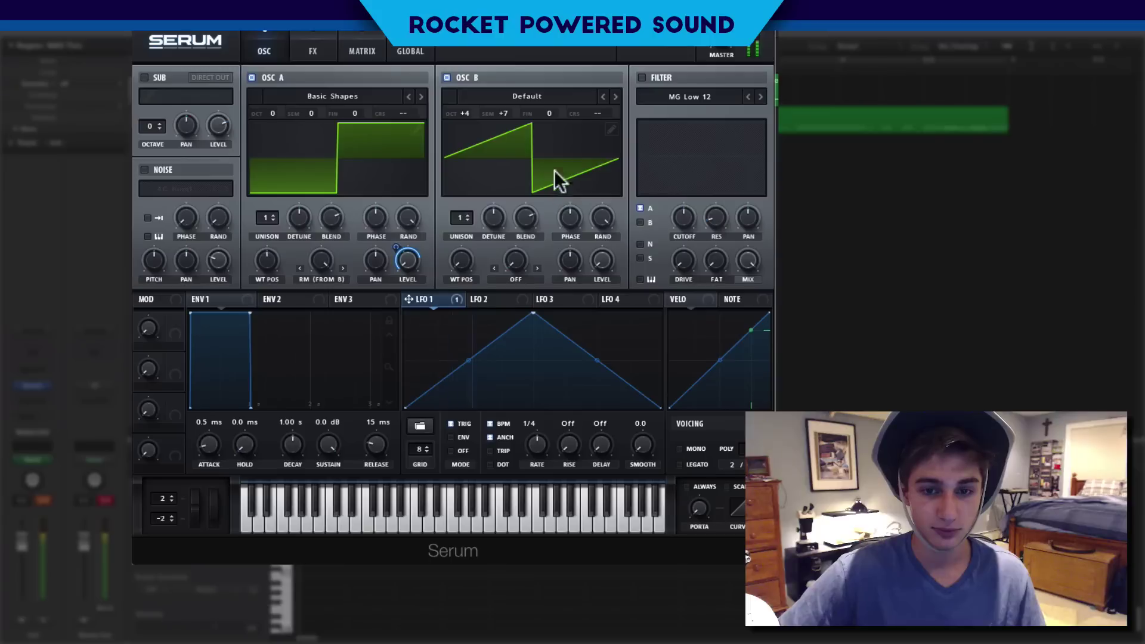
# Load the spectral Monster 4 [SL] wavetable into oscillator B and assign LFO 1 to its wavetable position.
pyautogui.click(525, 97)
pyautogui.moveTo(539, 164)
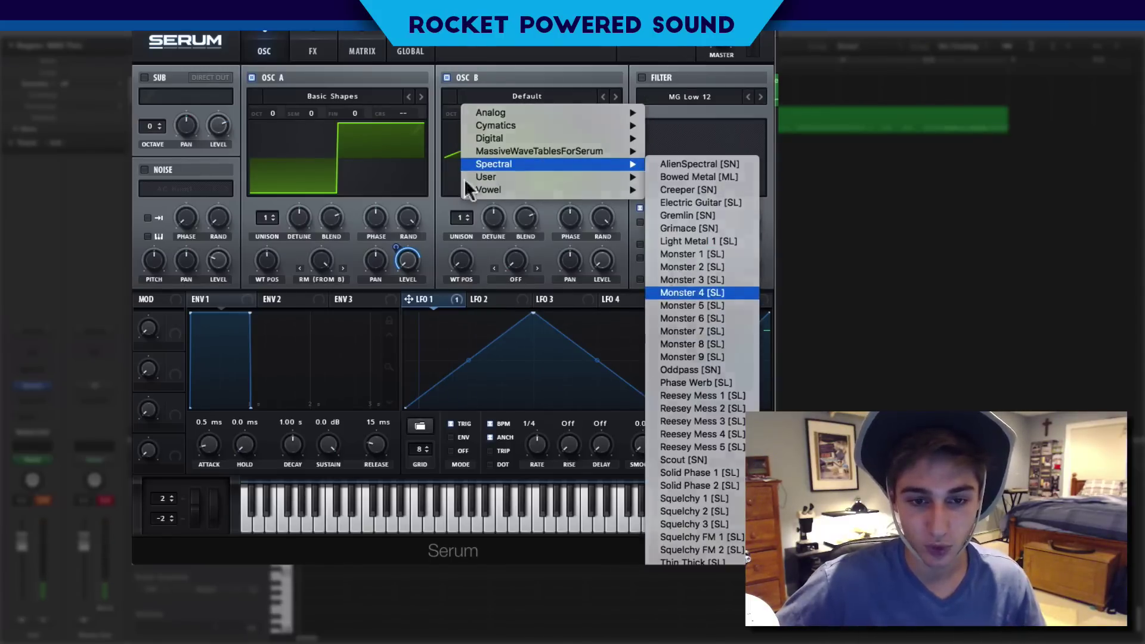
pyautogui.moveTo(428, 302); pyautogui.dragTo(461, 260)
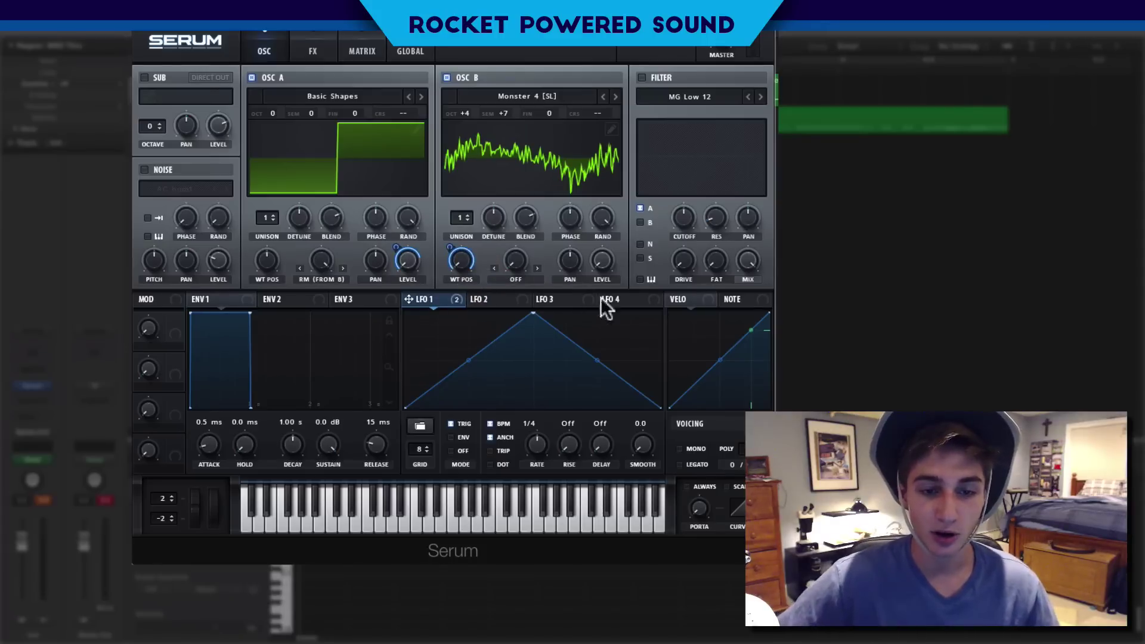
# Set oscillator B's warp mode to Mirror, assign LFO 1 to the warp amount, and adjust the modulation depth.
pyautogui.click(522, 279)
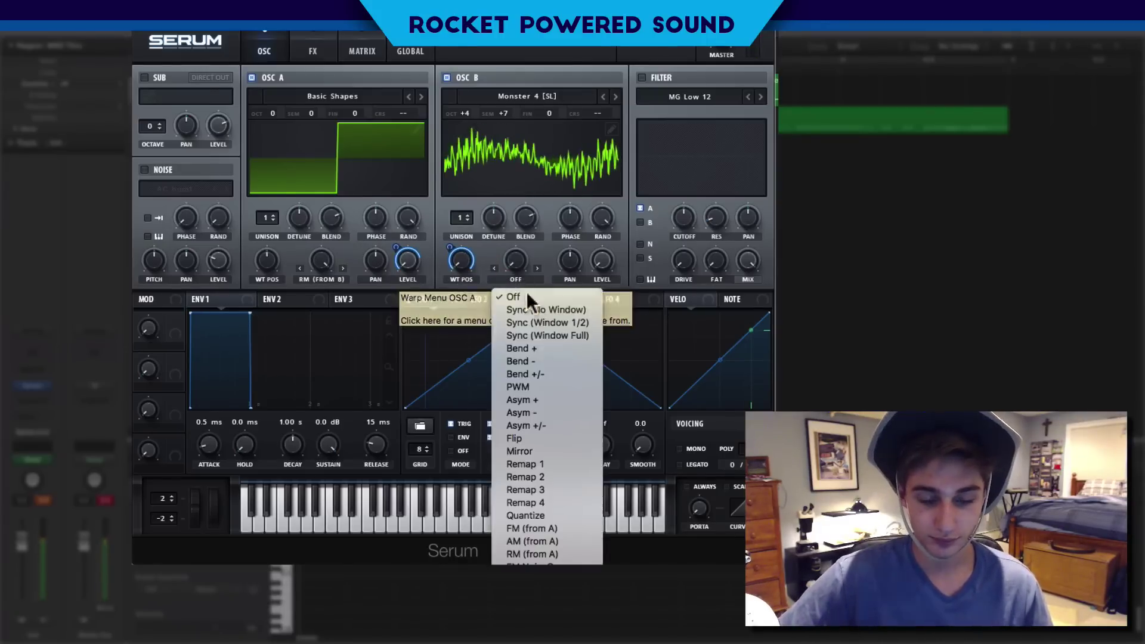
pyautogui.click(554, 448)
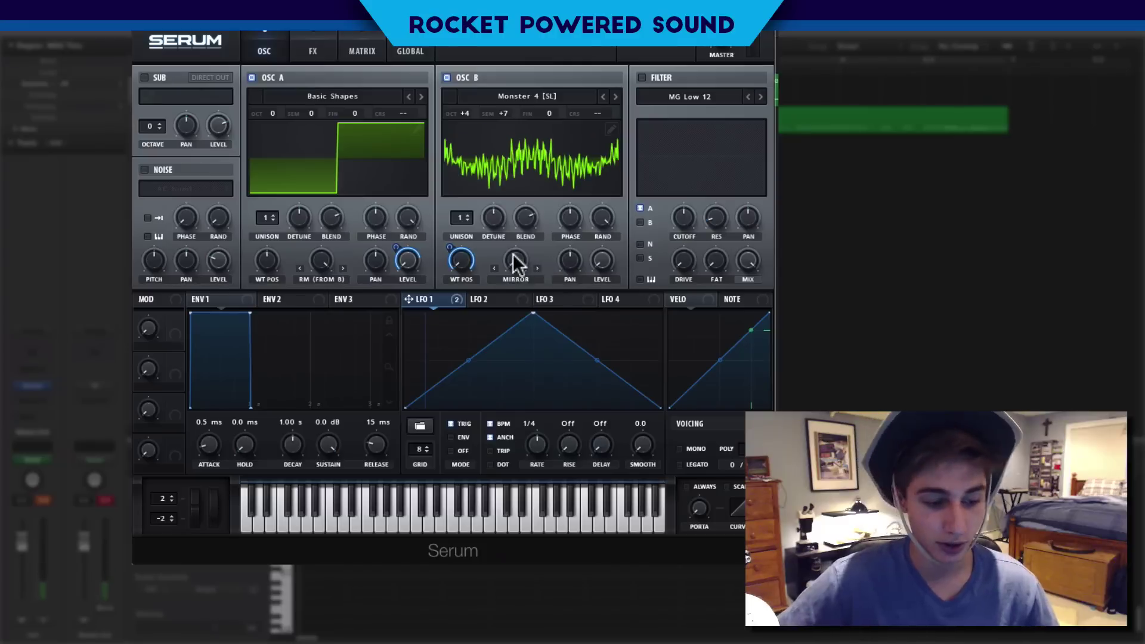
pyautogui.moveTo(409, 299); pyautogui.dragTo(515, 261)
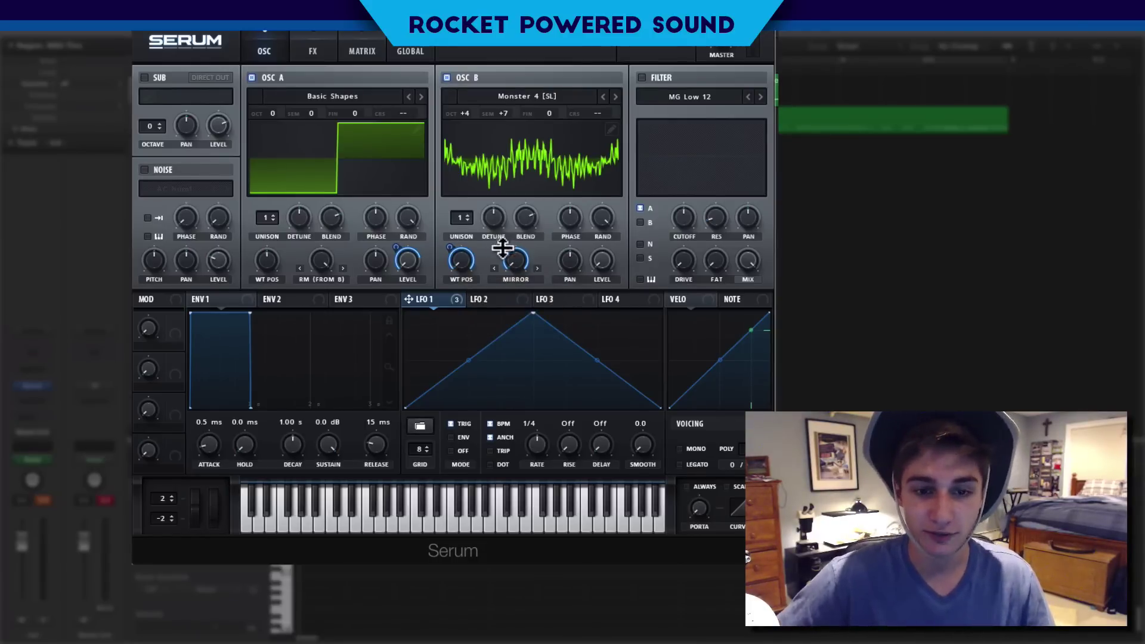
pyautogui.moveTo(504, 249); pyautogui.dragTo(484, 254)
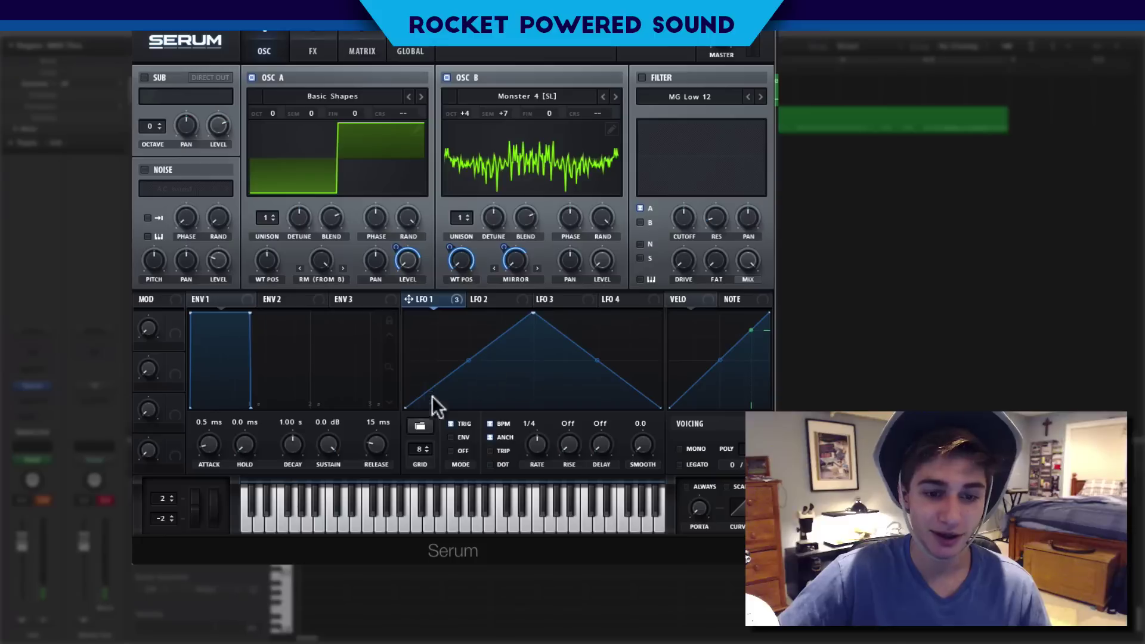
pyautogui.moveTo(412, 408); pyautogui.dragTo(406, 313)
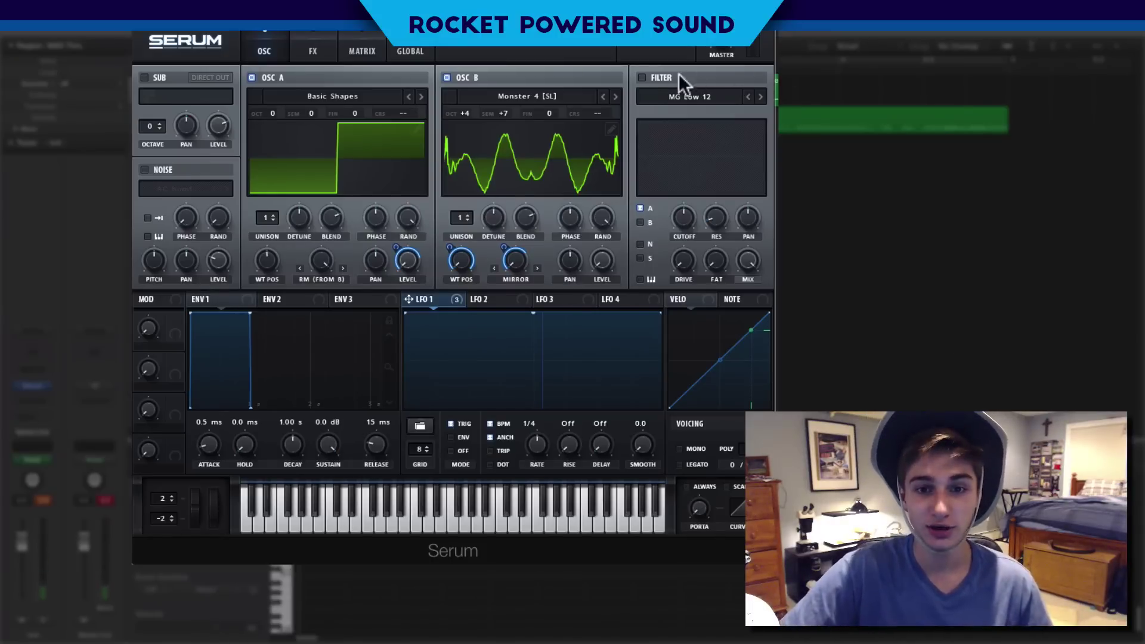
pyautogui.click(643, 77)
pyautogui.click(694, 93)
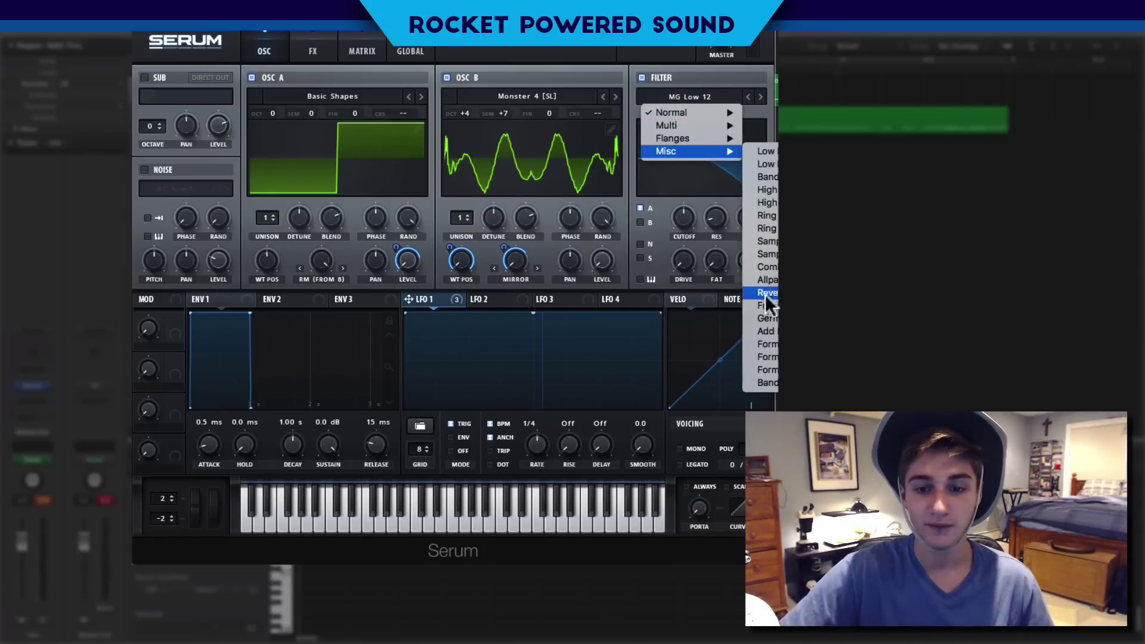
pyautogui.click(620, 51)
pyautogui.click(643, 78)
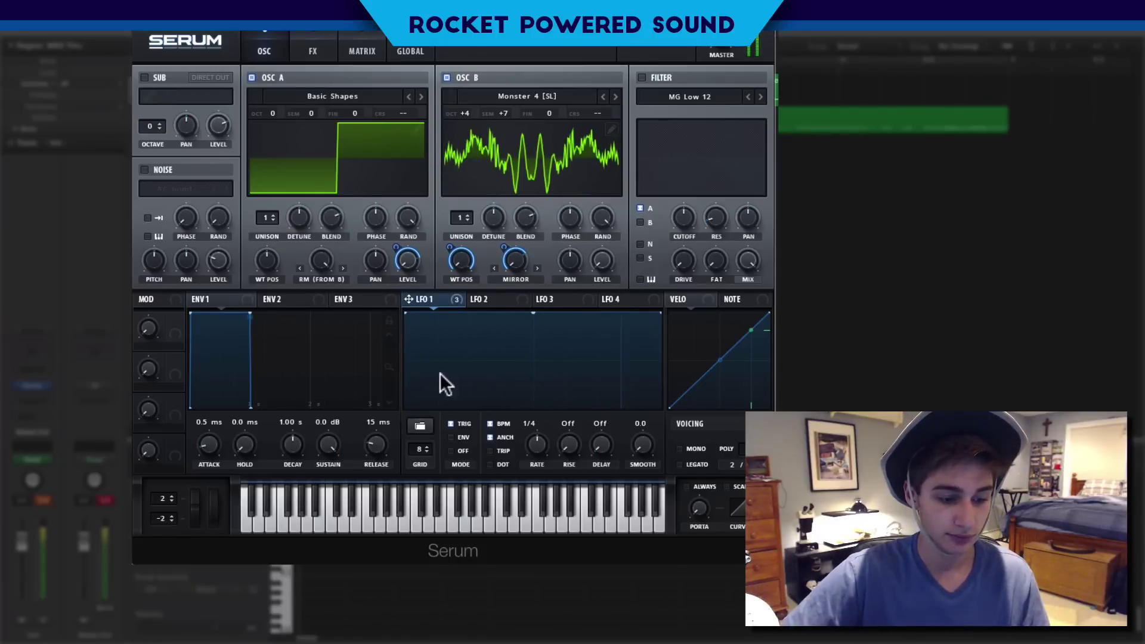
pyautogui.moveTo(417, 323); pyautogui.dragTo(407, 407)
# Bow LFO 1's rising segment upward, move its peak to about a quarter of the cycle, and use ENV mode.
pyautogui.moveTo(469, 361); pyautogui.dragTo(462, 322)
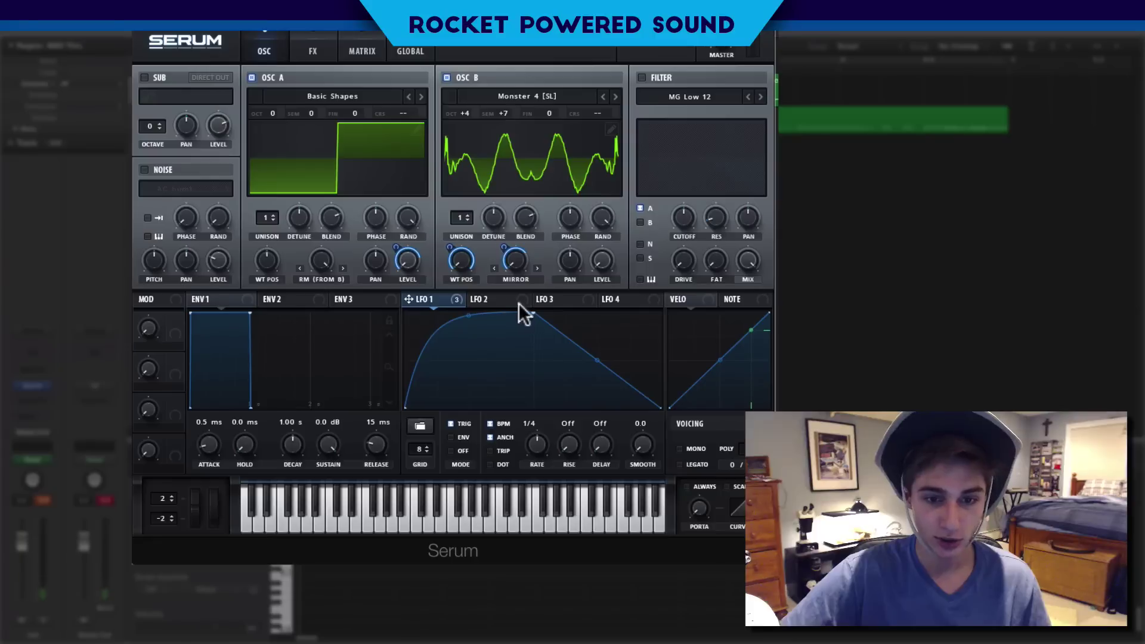
pyautogui.moveTo(528, 310); pyautogui.dragTo(472, 312)
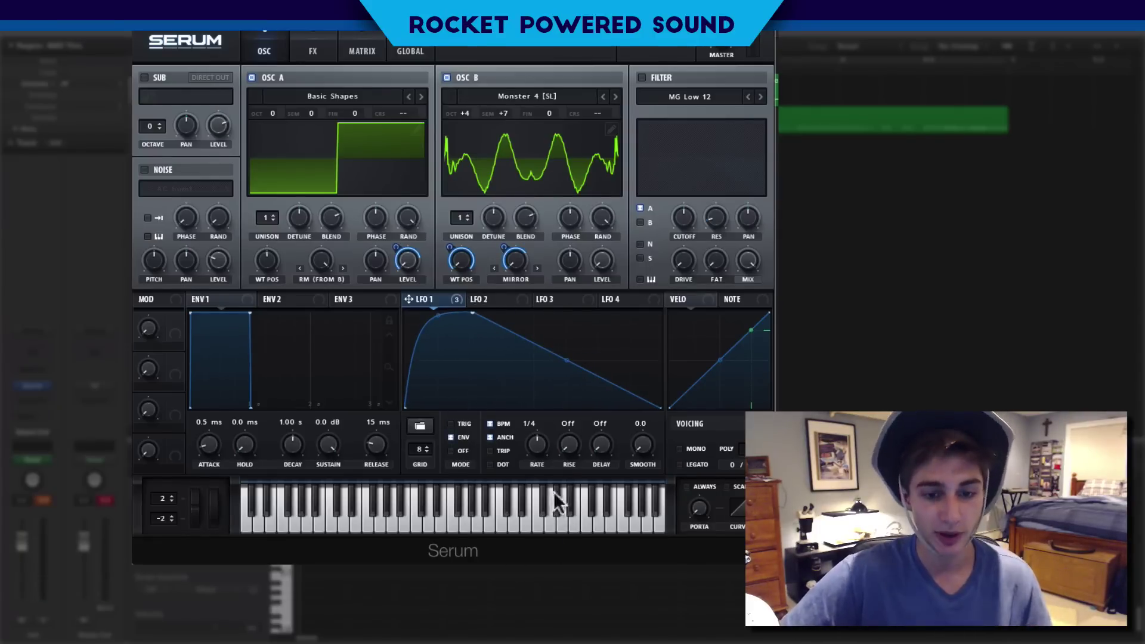
# Set LFO 1's rate to 1/8 and assign Macro 1 to modulate it.
pyautogui.moveTo(176, 320); pyautogui.dragTo(528, 429)
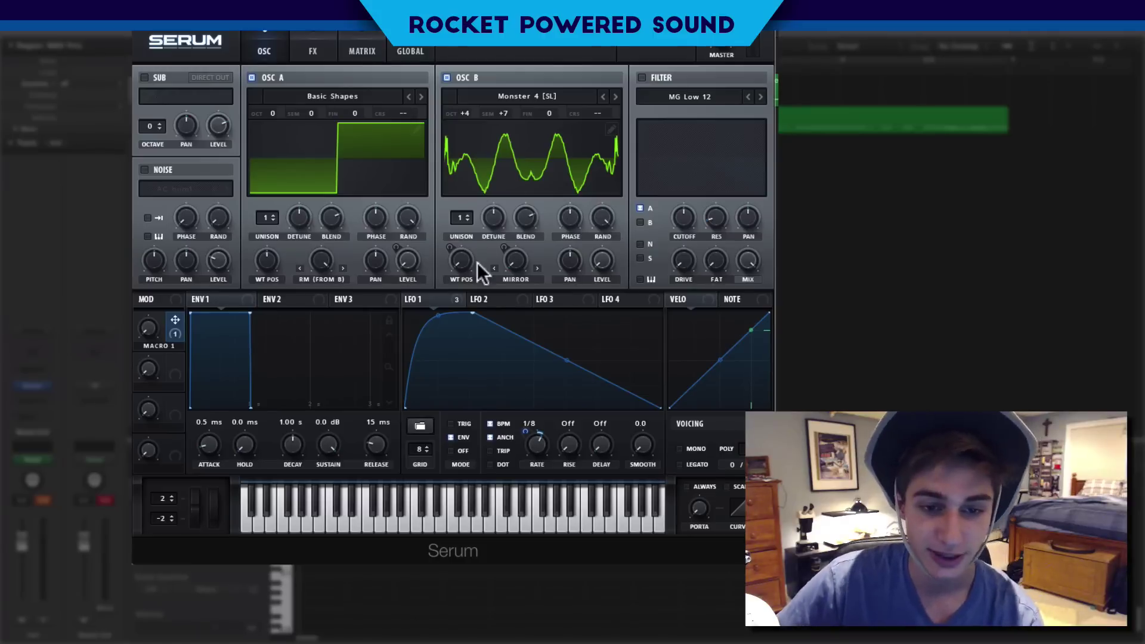
# Add a point midway down LFO 1's falling segment, bowing the curve upward before it and downward after it.
pyautogui.moveTo(567, 360); pyautogui.dragTo(601, 359)
pyautogui.moveTo(535, 334); pyautogui.dragTo(544, 314)
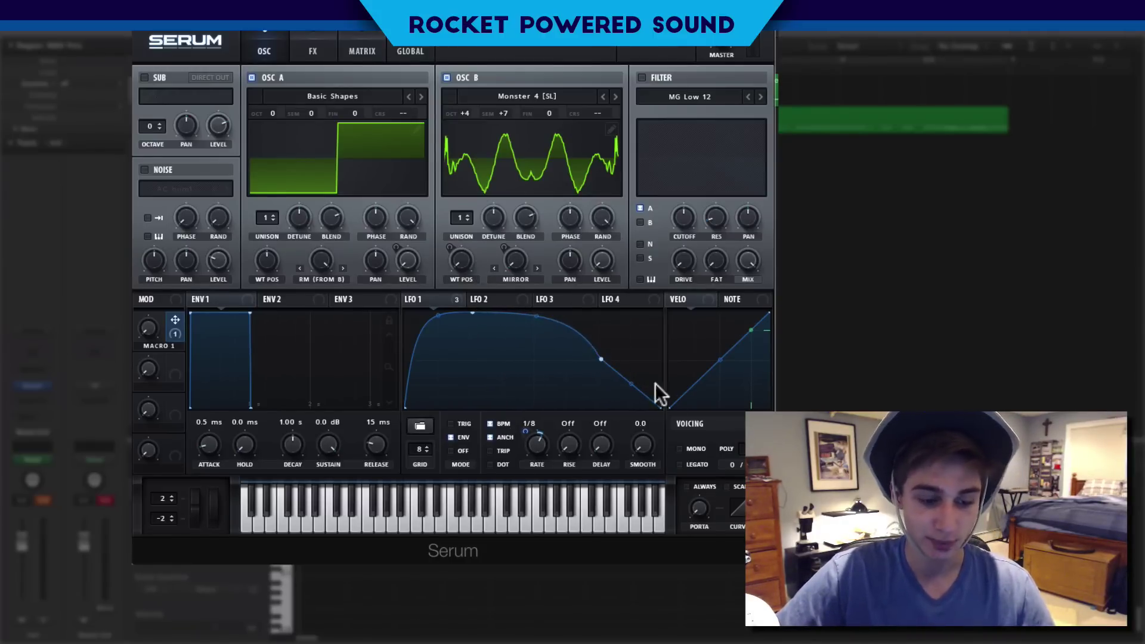
pyautogui.moveTo(628, 381); pyautogui.dragTo(624, 401)
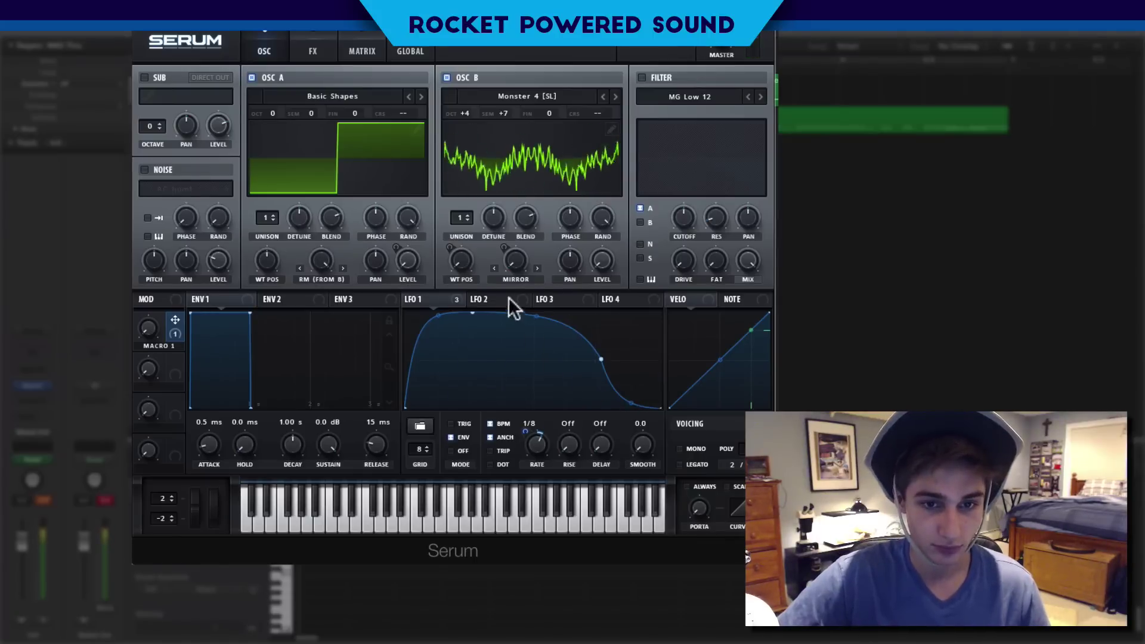
# Enable the filter and set its type to Bandreject from the miscellaneous filters.
pyautogui.click(642, 78)
pyautogui.click(696, 96)
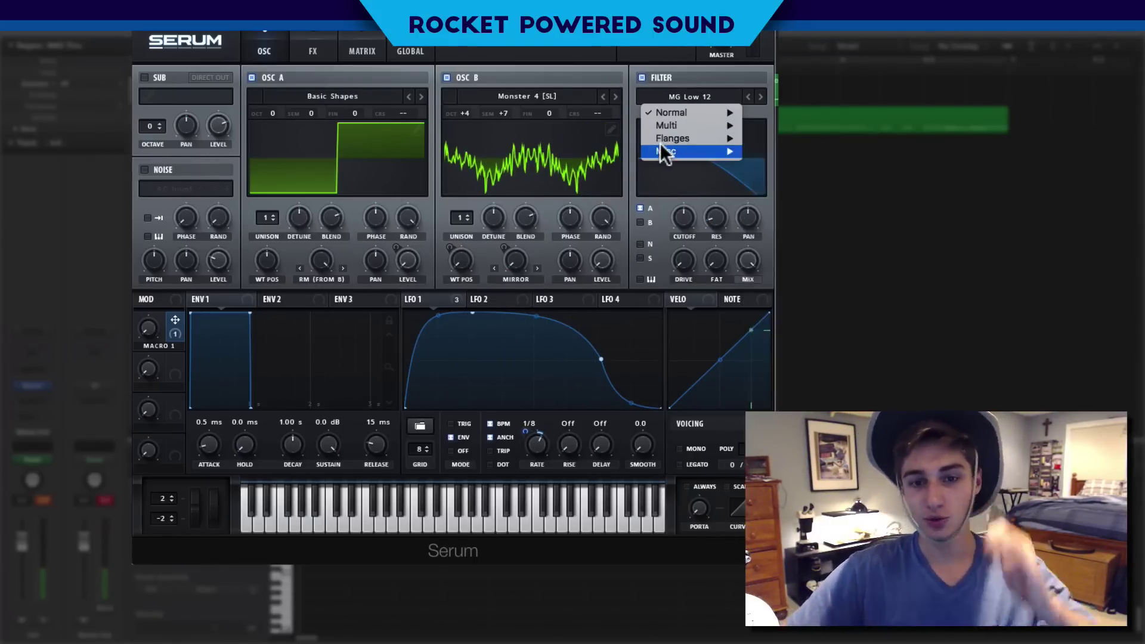
pyautogui.moveTo(660, 145)
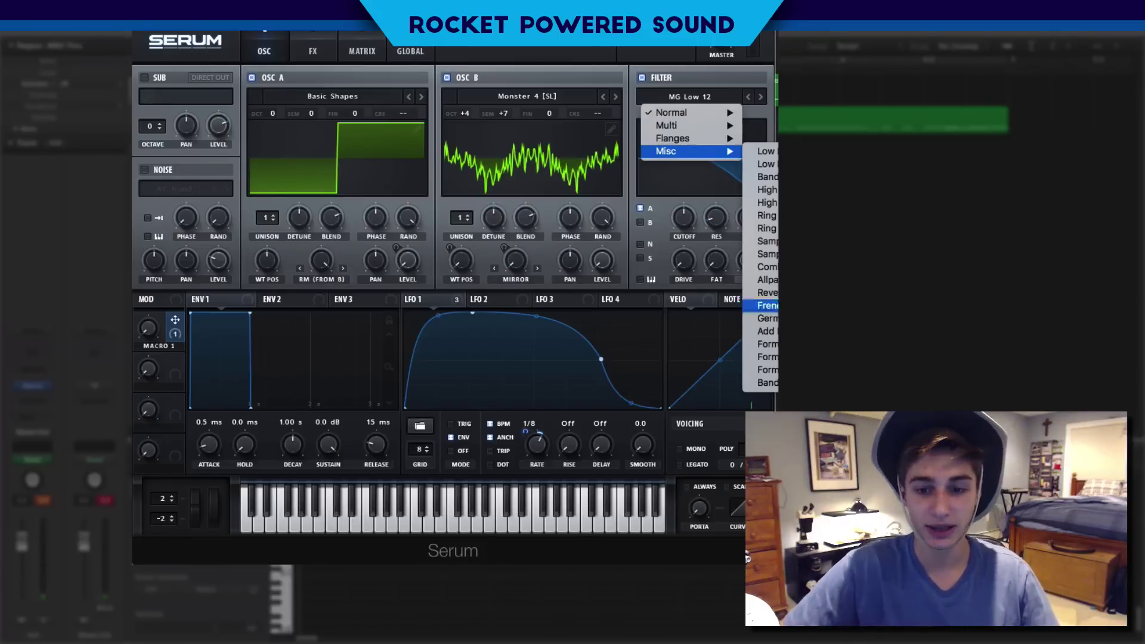
pyautogui.click(771, 383)
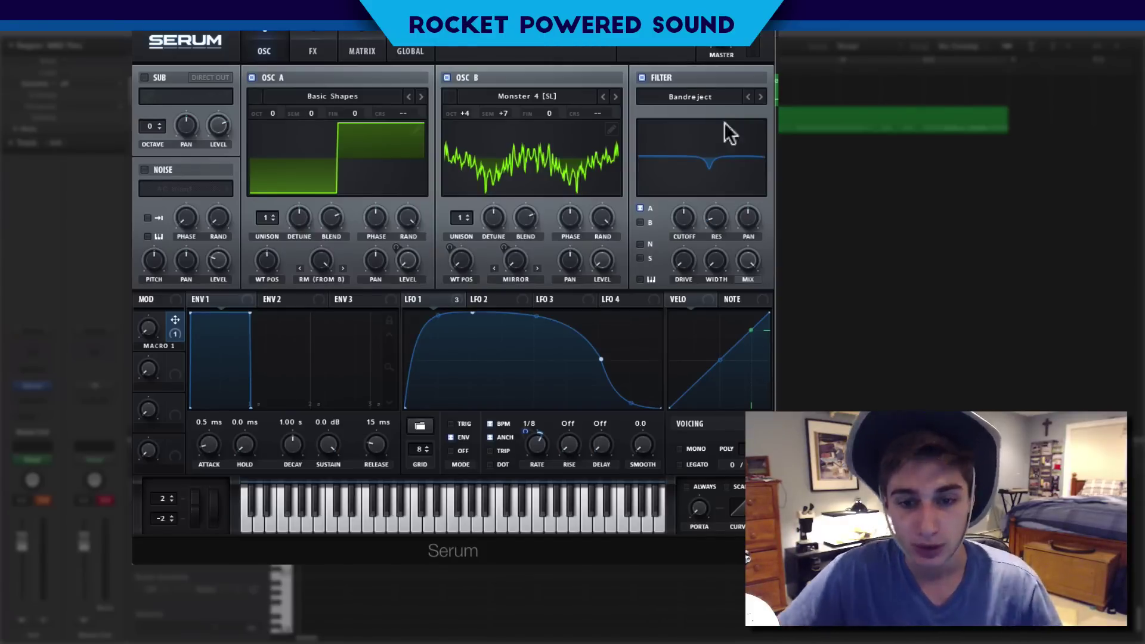
# Turn the filter cutoff down and assign LFO 1 to modulate it.
pyautogui.moveTo(681, 211); pyautogui.dragTo(631, 253)
pyautogui.moveTo(446, 295); pyautogui.dragTo(647, 214)
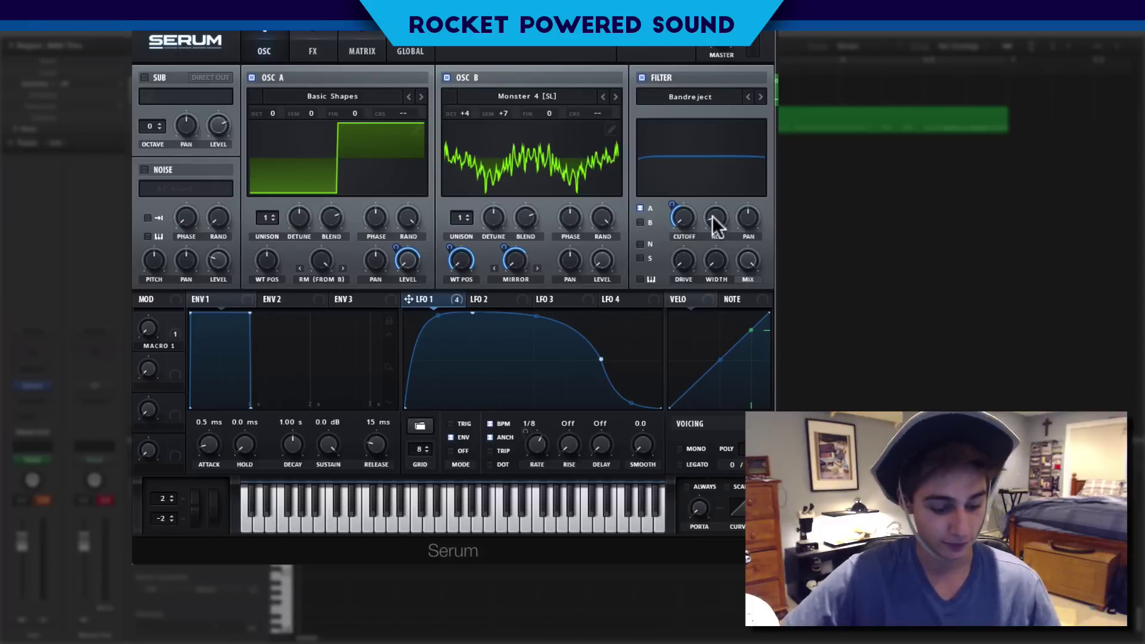
# Raise the Bandreject filter's resonance and assign LFO 1 to modulate its width.
pyautogui.moveTo(716, 221); pyautogui.dragTo(724, 157)
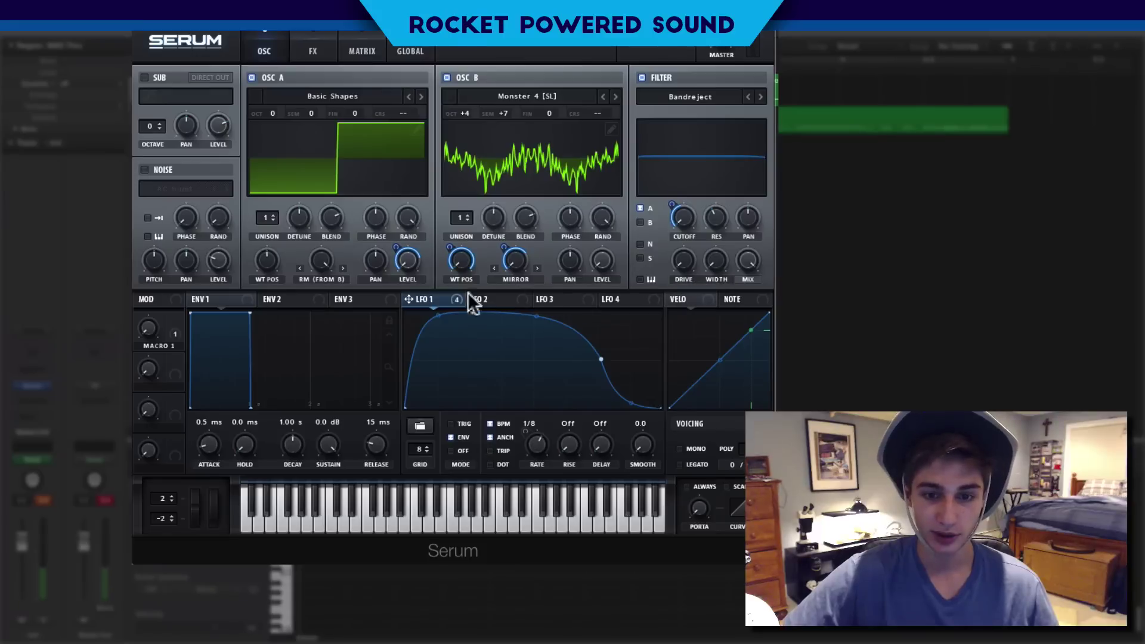
pyautogui.moveTo(409, 298); pyautogui.dragTo(683, 258)
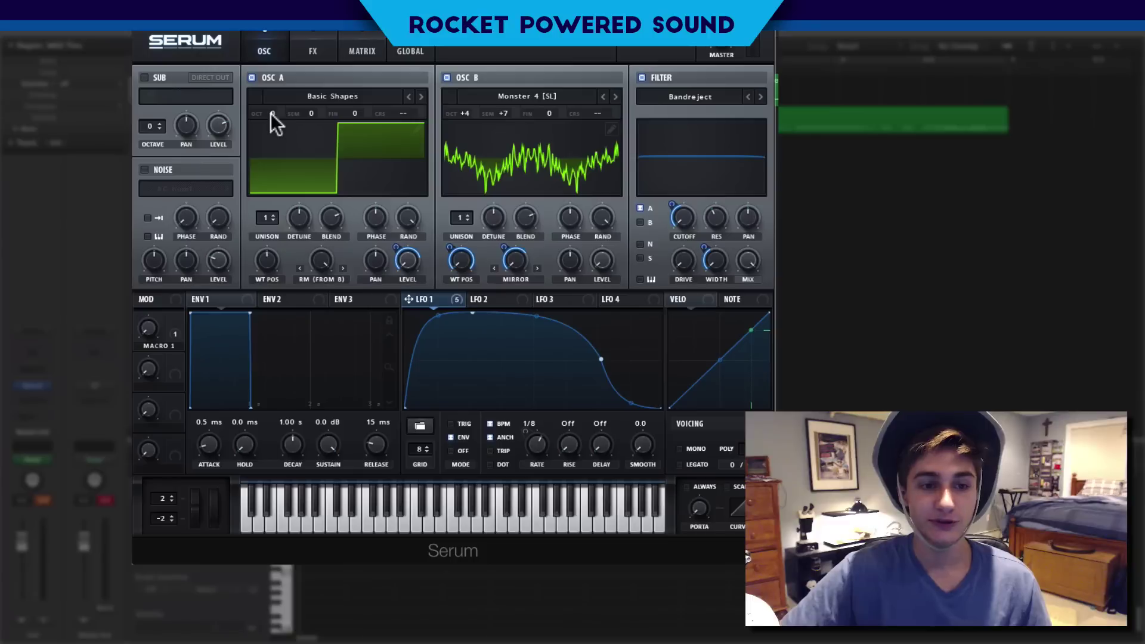
# Try oscillator A at octave -1 and return it to 0.
pyautogui.moveTo(272, 112); pyautogui.dragTo(276, 133)
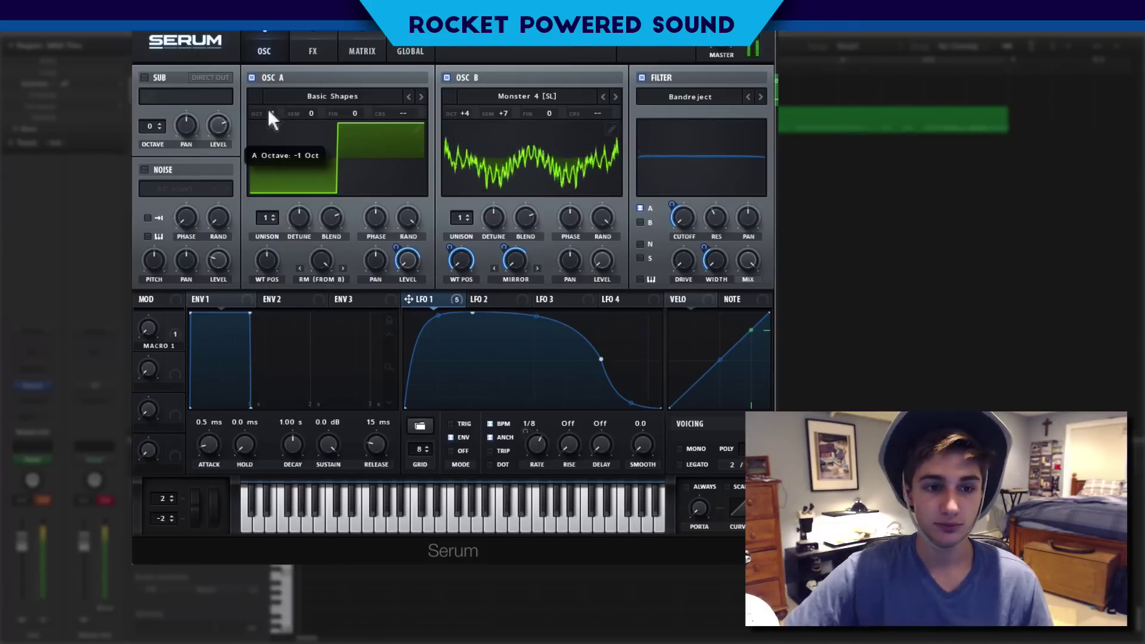
pyautogui.moveTo(268, 109); pyautogui.dragTo(273, 102)
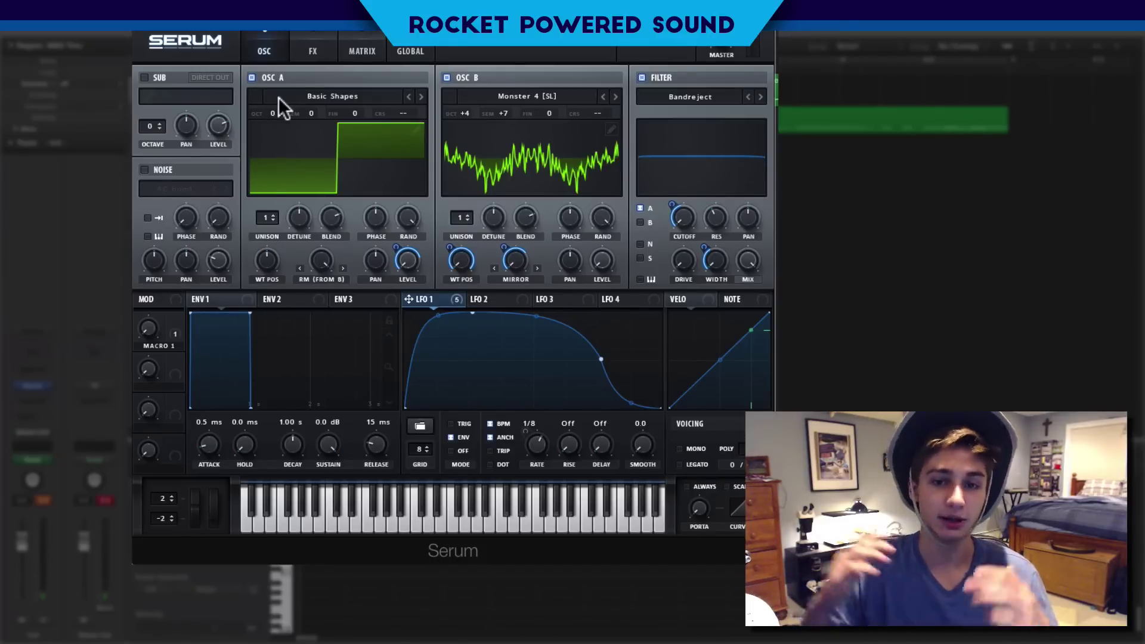
pyautogui.moveTo(273, 113); pyautogui.dragTo(275, 135)
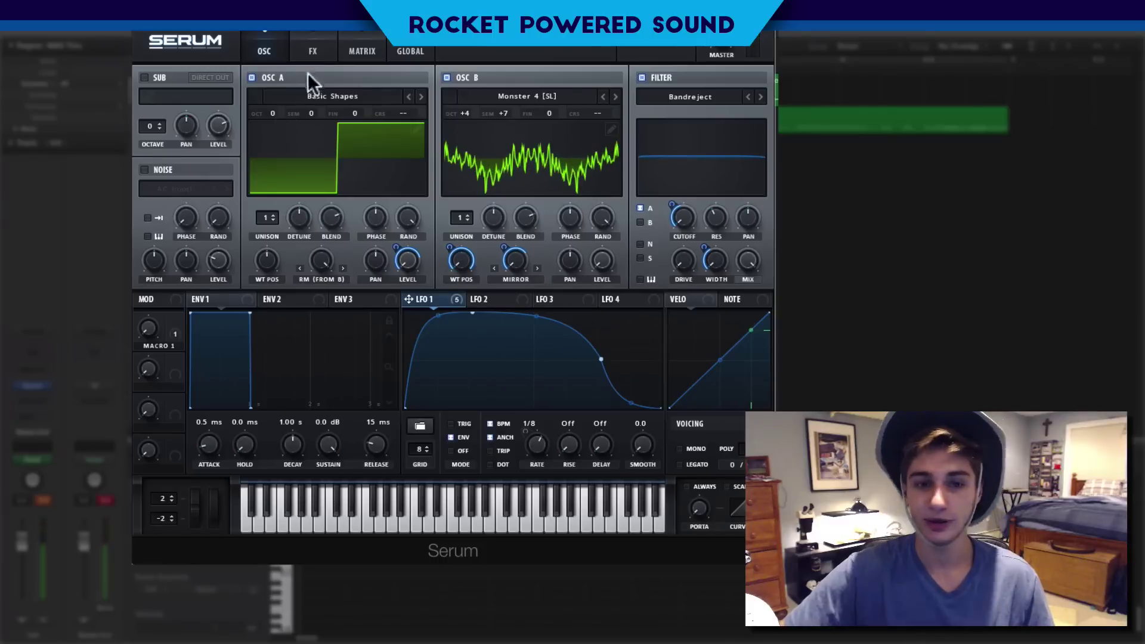
# Enable the Hyper/Dimension effect, lower the Hyper mix and the Dimension size, and raise the Dimension mix.
pyautogui.click(314, 46)
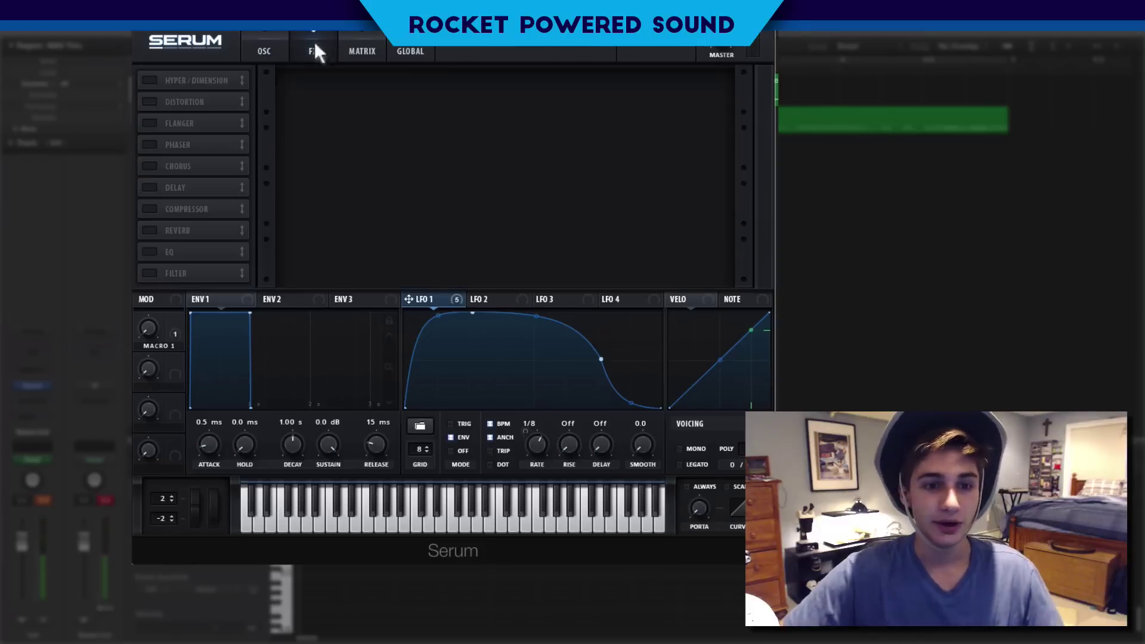
pyautogui.click(149, 81)
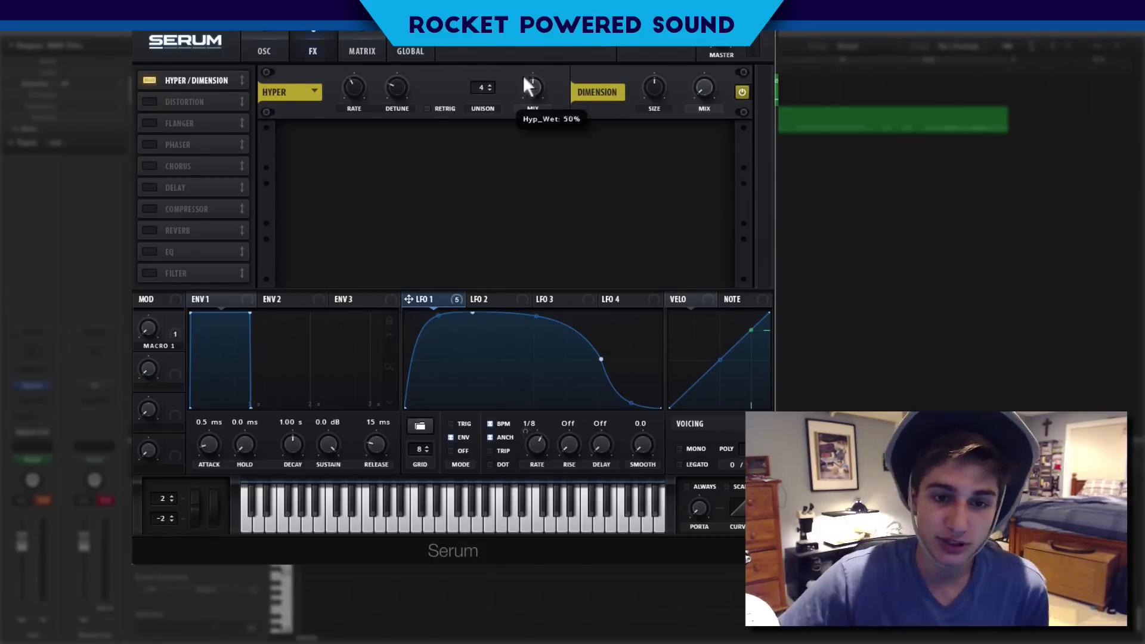
pyautogui.moveTo(654, 87); pyautogui.dragTo(624, 112)
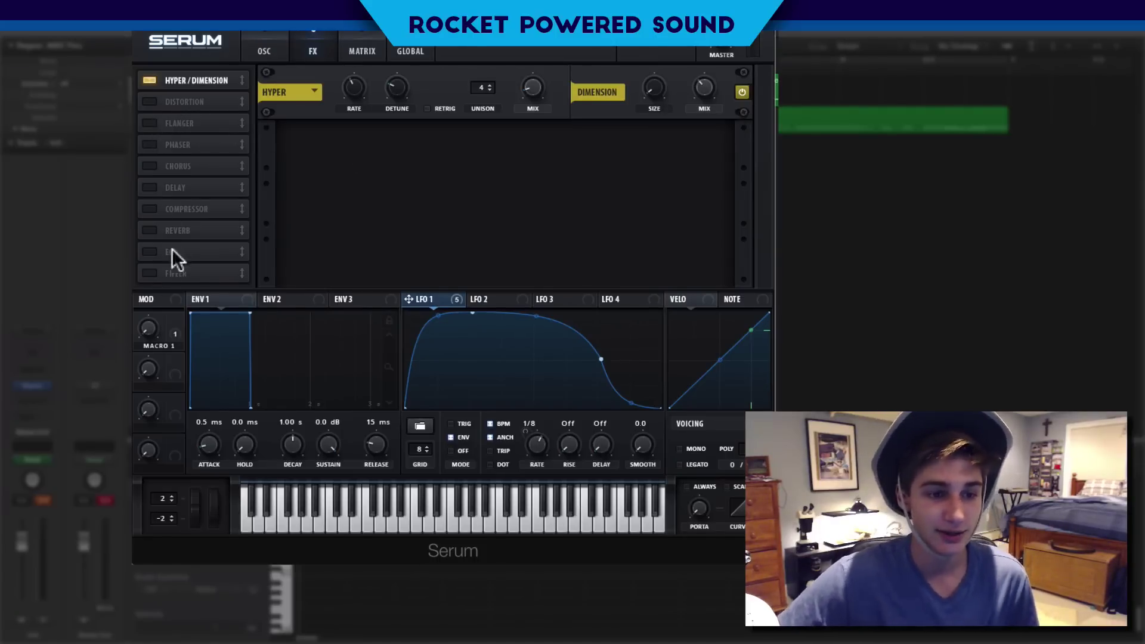
# Enable the effects Filter, place it directly after Hyper/Dimension, and set its type to Reverb from the miscellaneous filters.
pyautogui.click(147, 266)
pyautogui.moveTo(147, 266); pyautogui.dragTo(216, 60)
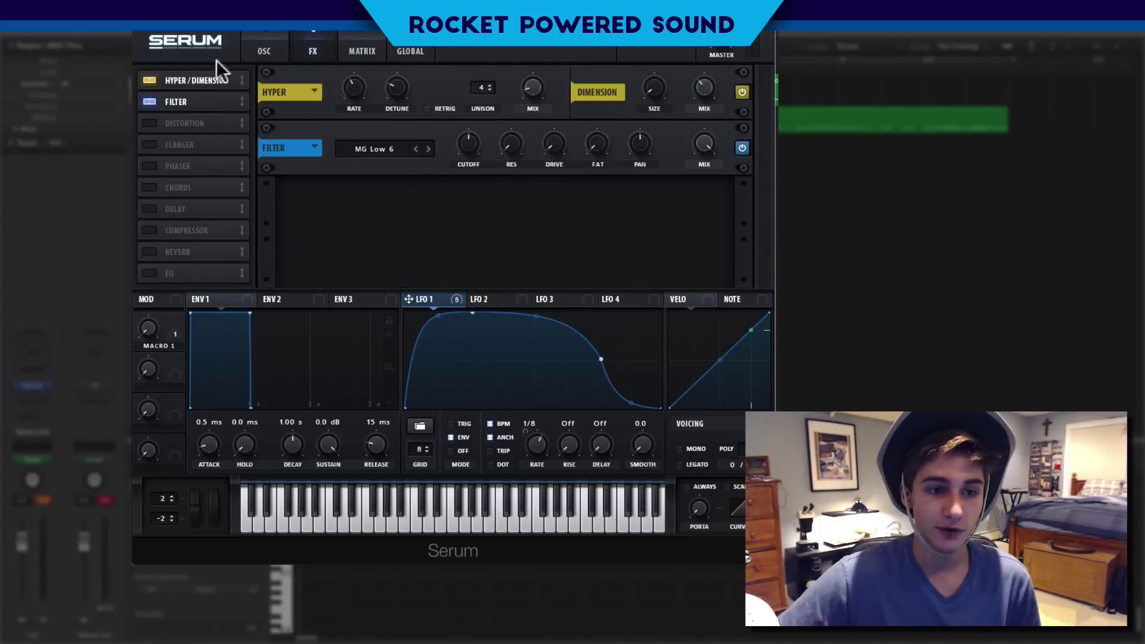
pyautogui.click(392, 148)
pyautogui.moveTo(397, 205)
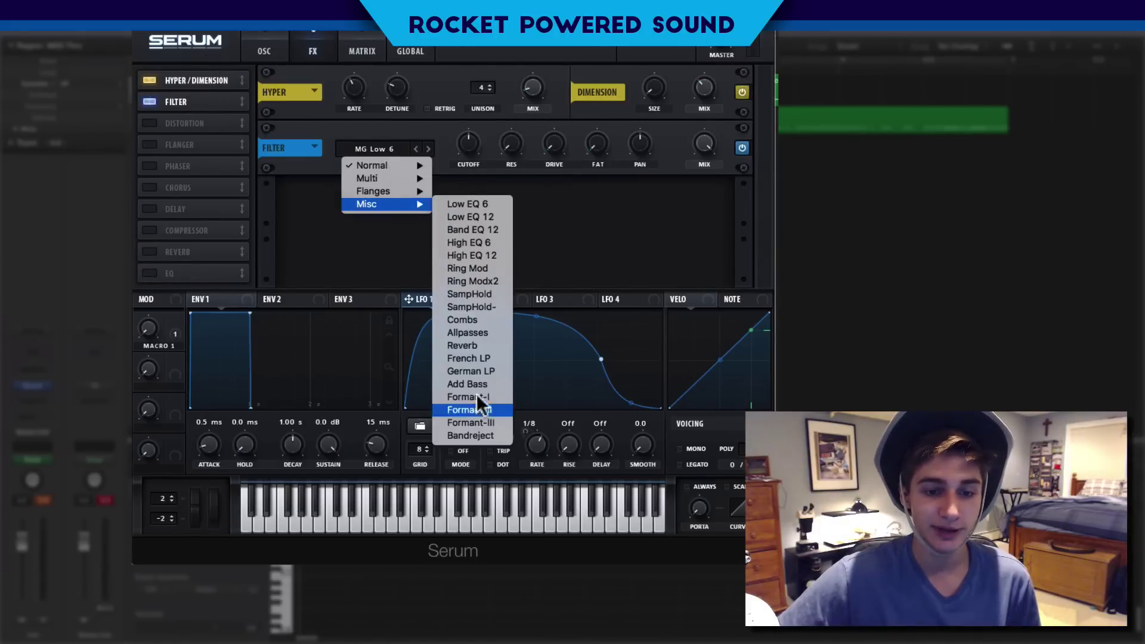
pyautogui.click(481, 345)
# Raise the effects filter's cutoff and assign LFO 2 to modulate it.
pyautogui.click(490, 299)
pyautogui.moveTo(493, 296); pyautogui.dragTo(466, 146)
pyautogui.rightClick(468, 145)
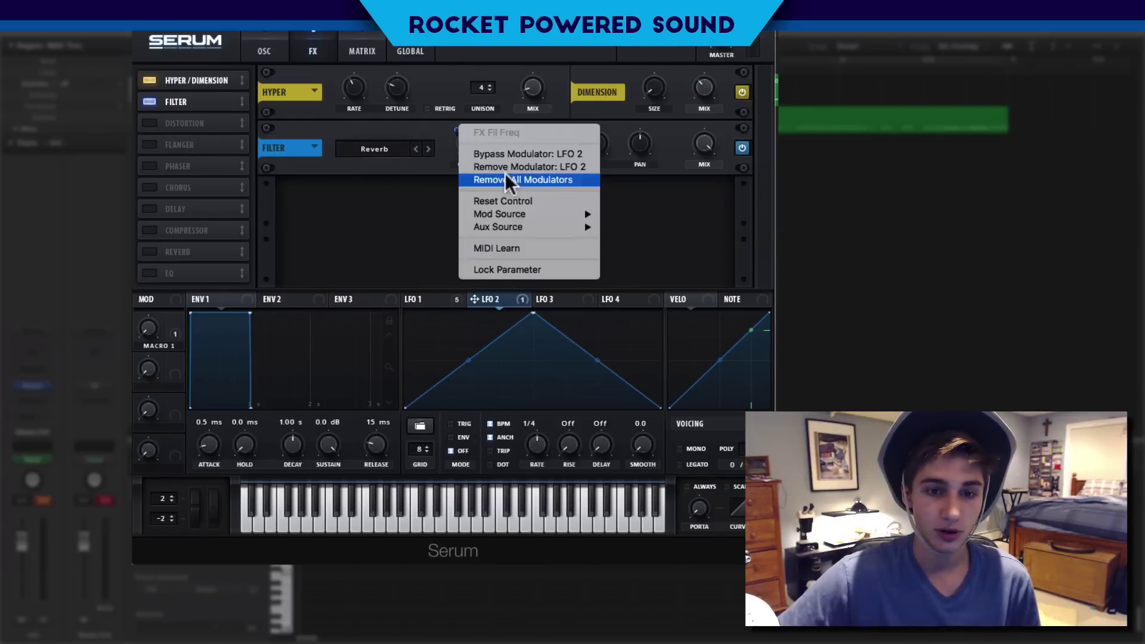
pyautogui.click(507, 165)
pyautogui.moveTo(472, 135); pyautogui.dragTo(465, 154)
pyautogui.moveTo(477, 306); pyautogui.dragTo(469, 142)
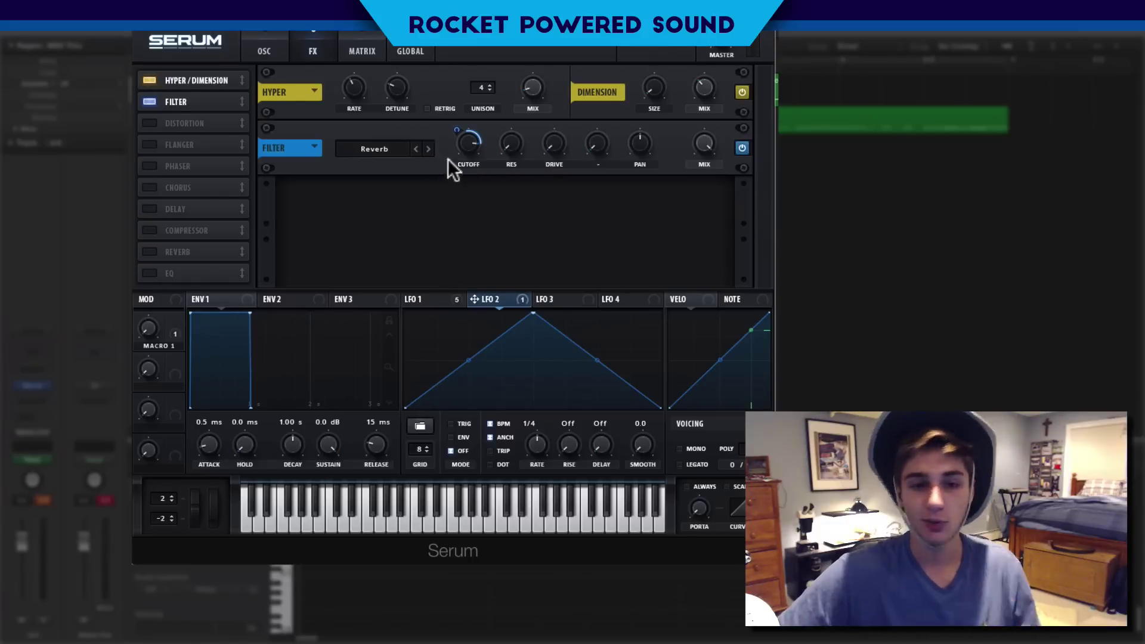
pyautogui.moveTo(457, 136); pyautogui.dragTo(445, 119)
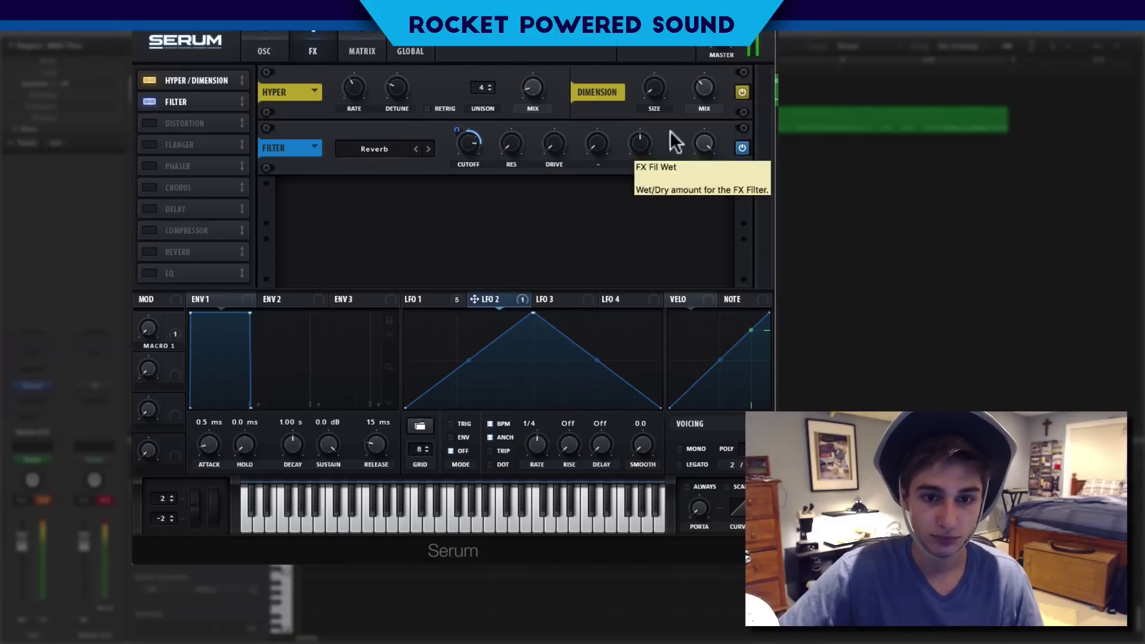
# Reshape LFO 2 into a falling curve bowed downward, in envelope mode at a 1/8 rate.
pyautogui.moveTo(535, 314); pyautogui.dragTo(405, 312)
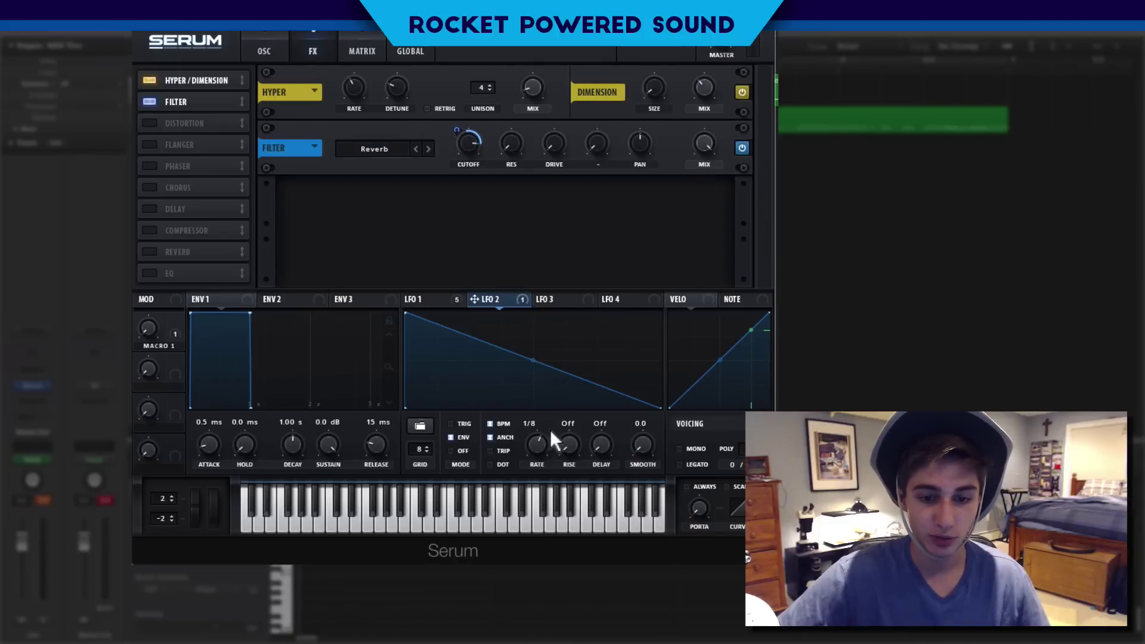
pyautogui.moveTo(532, 360); pyautogui.dragTo(533, 371)
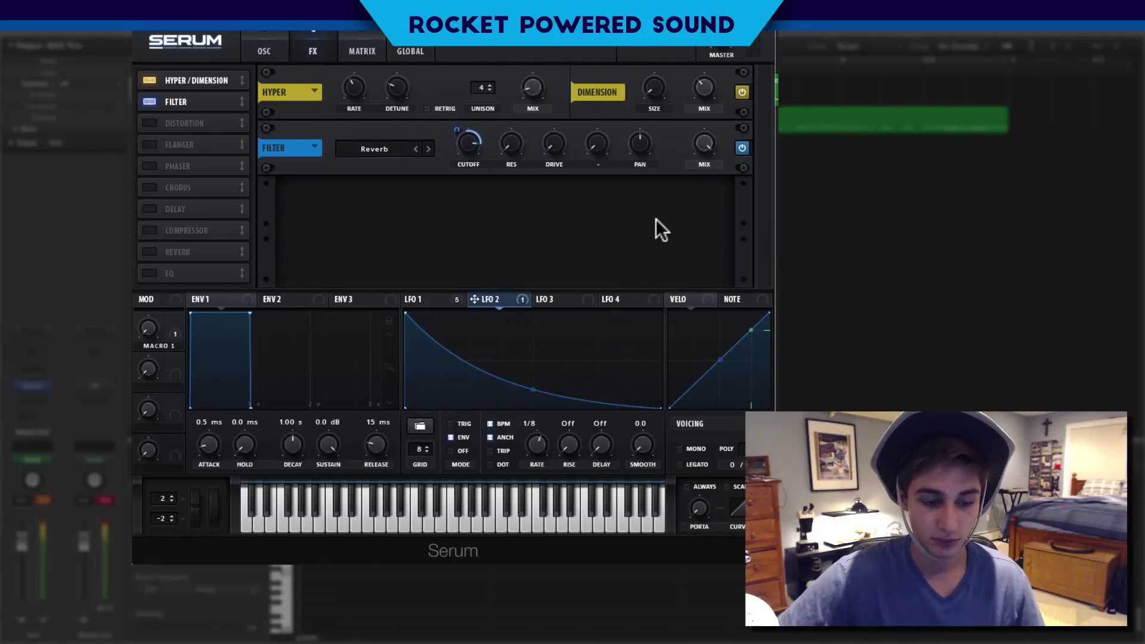
# Lower the effects filter's mix and assign LFO 1 to modulate it.
pyautogui.moveTo(697, 144)
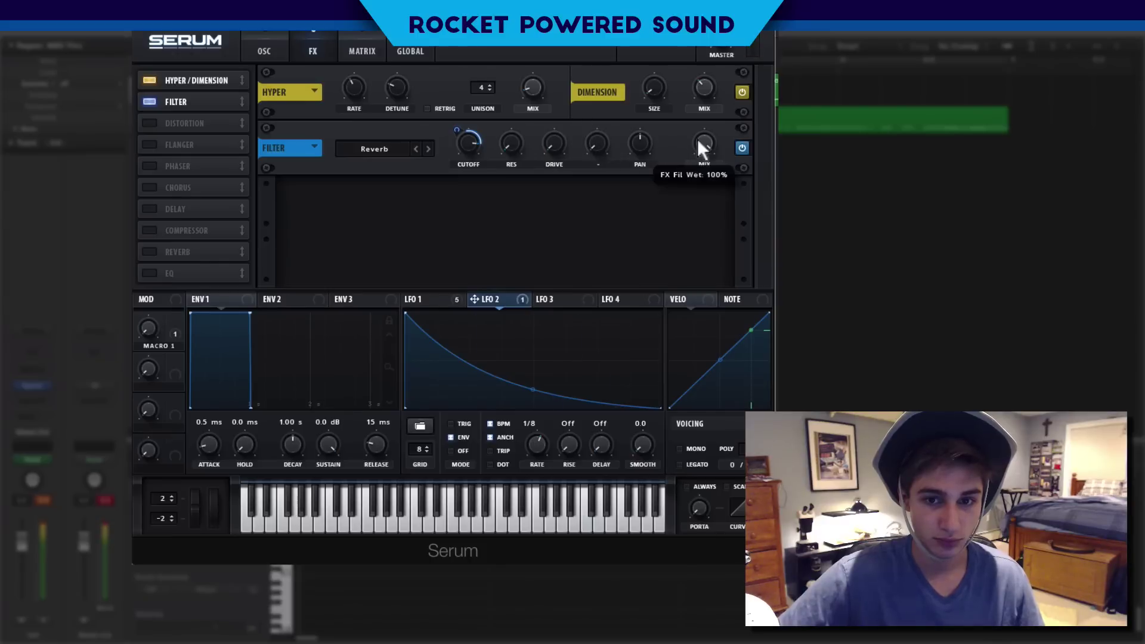
pyautogui.moveTo(405, 301); pyautogui.dragTo(693, 137)
pyautogui.moveTo(692, 135)
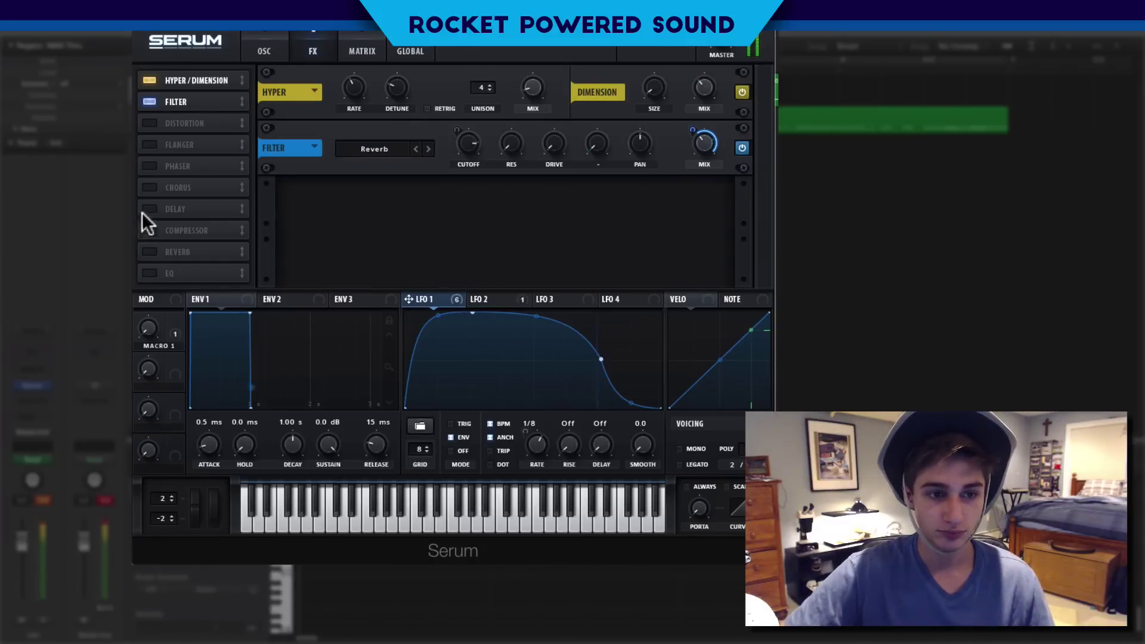
# Enable the Distortion effect and set its type to Downsample.
pyautogui.click(150, 122)
pyautogui.click(384, 202)
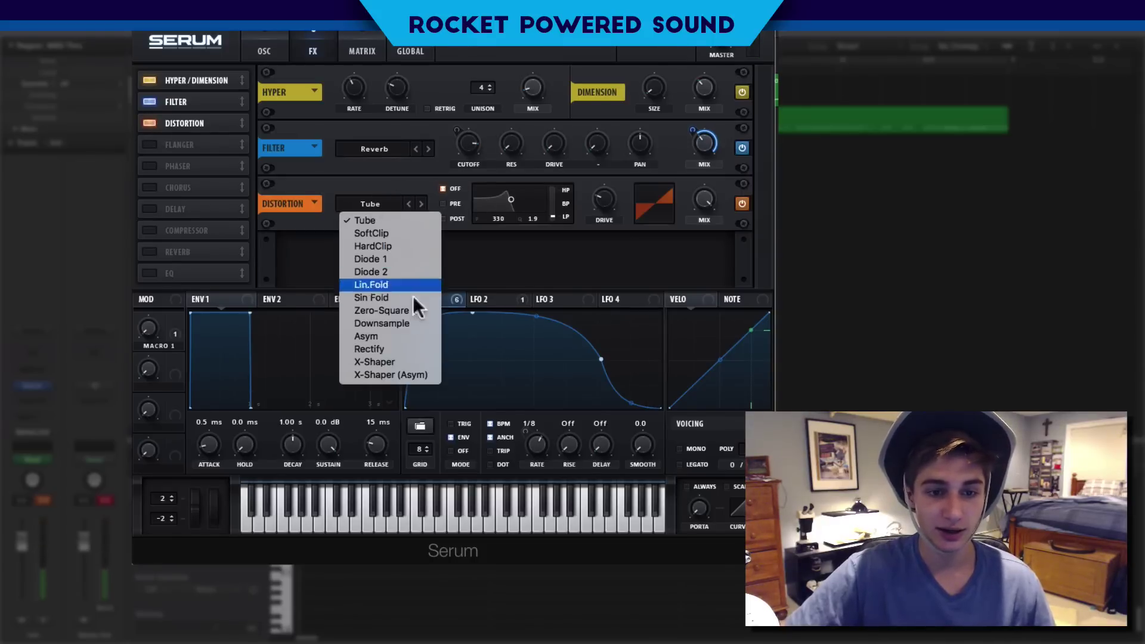
pyautogui.click(619, 202)
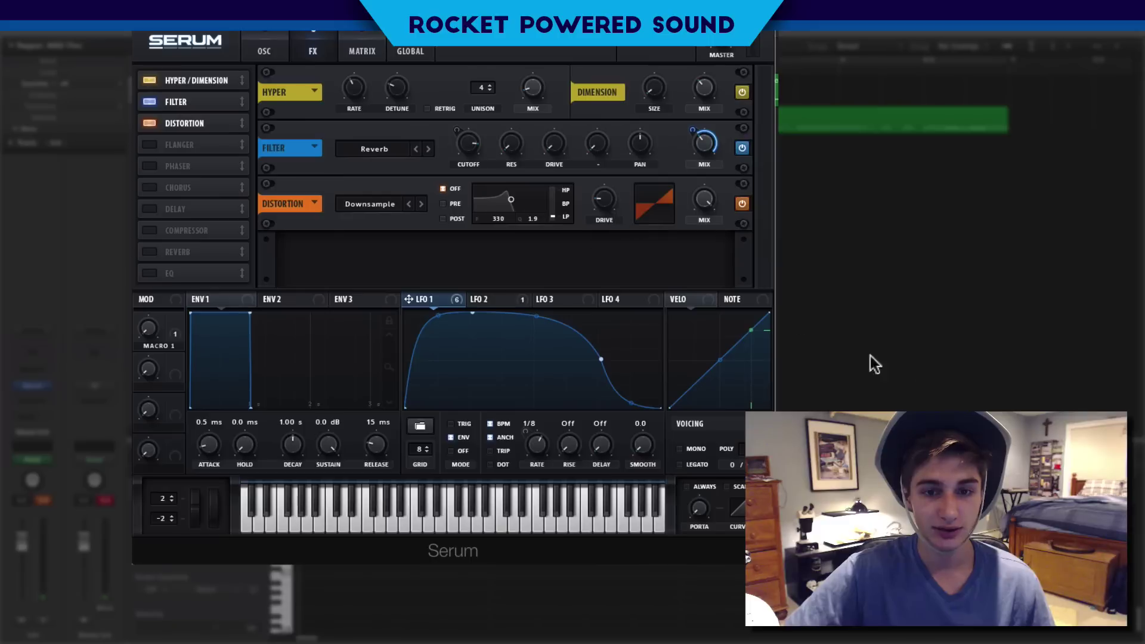
pyautogui.moveTo(610, 197)
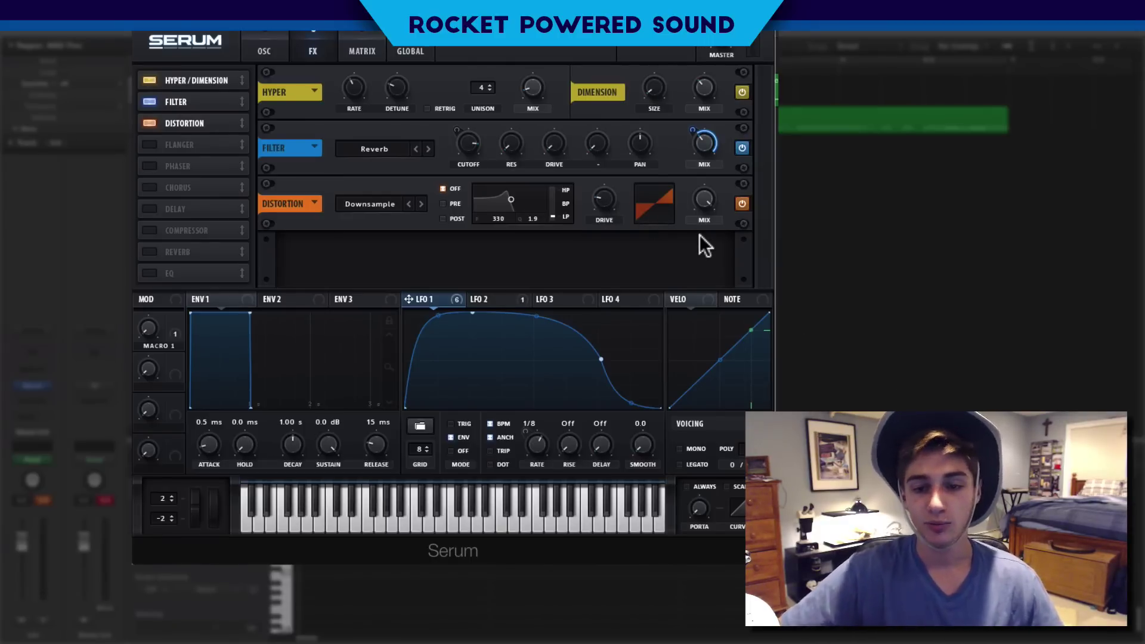
pyautogui.moveTo(703, 194)
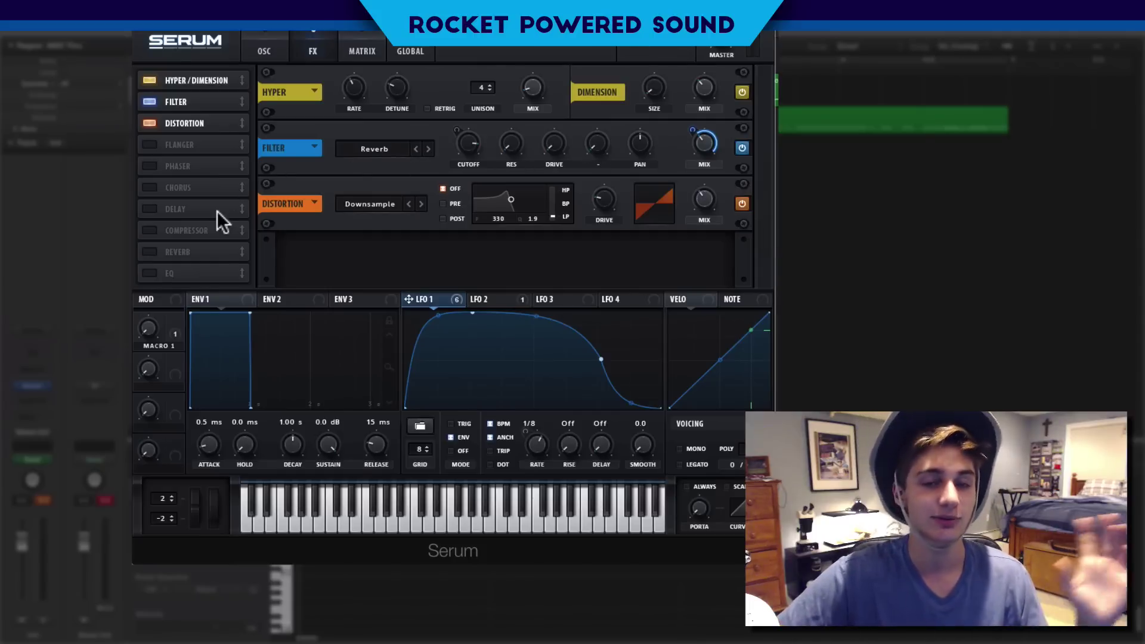
# Enable the Compressor effect in multiband mode.
pyautogui.click(153, 231)
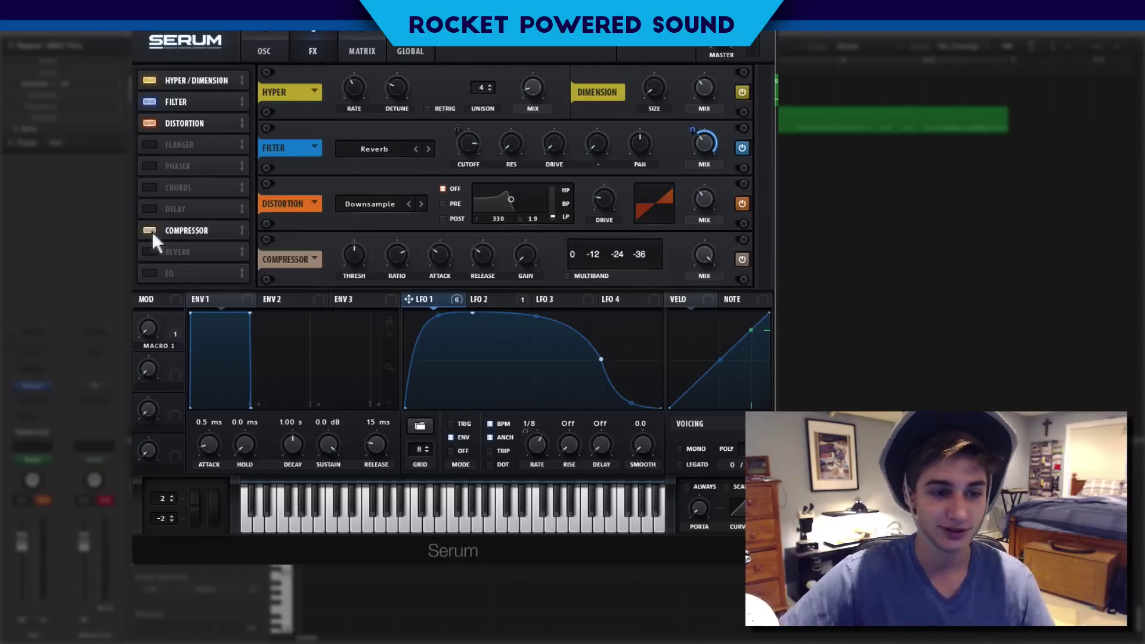
pyautogui.click(567, 276)
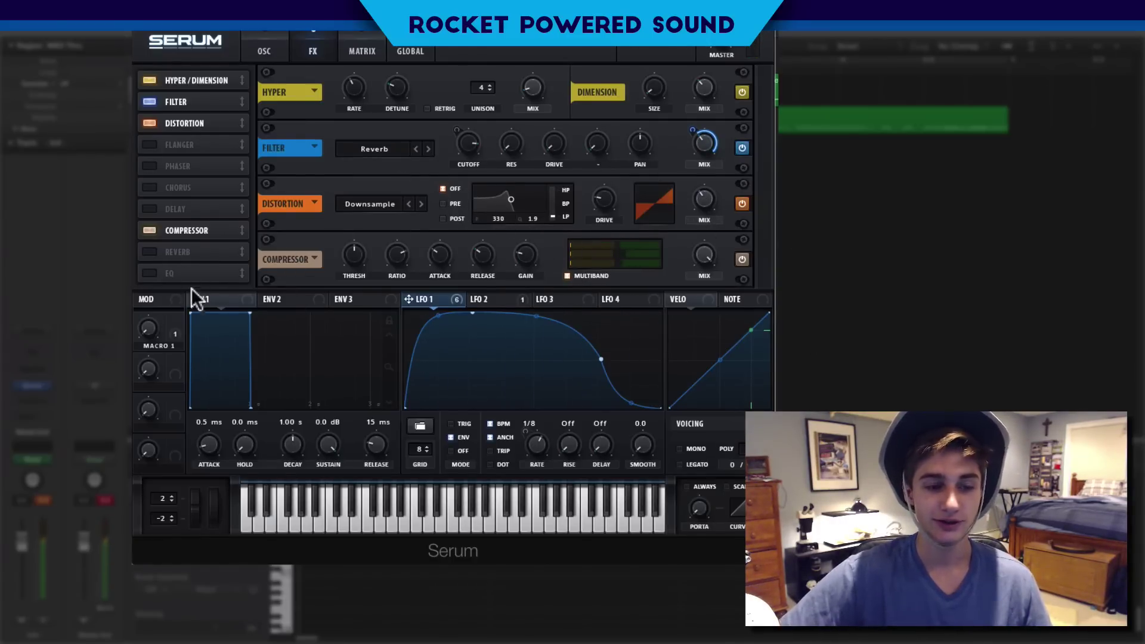
# Enable the EQ effect and assign Macro 1 to modulate LFO 2's rate.
pyautogui.click(149, 274)
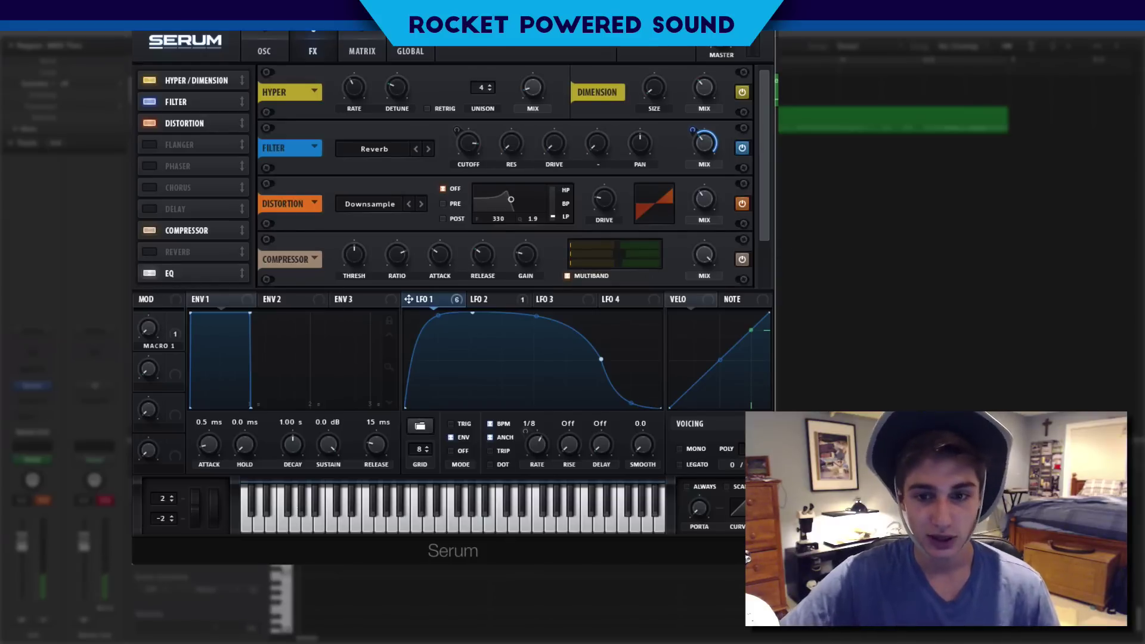
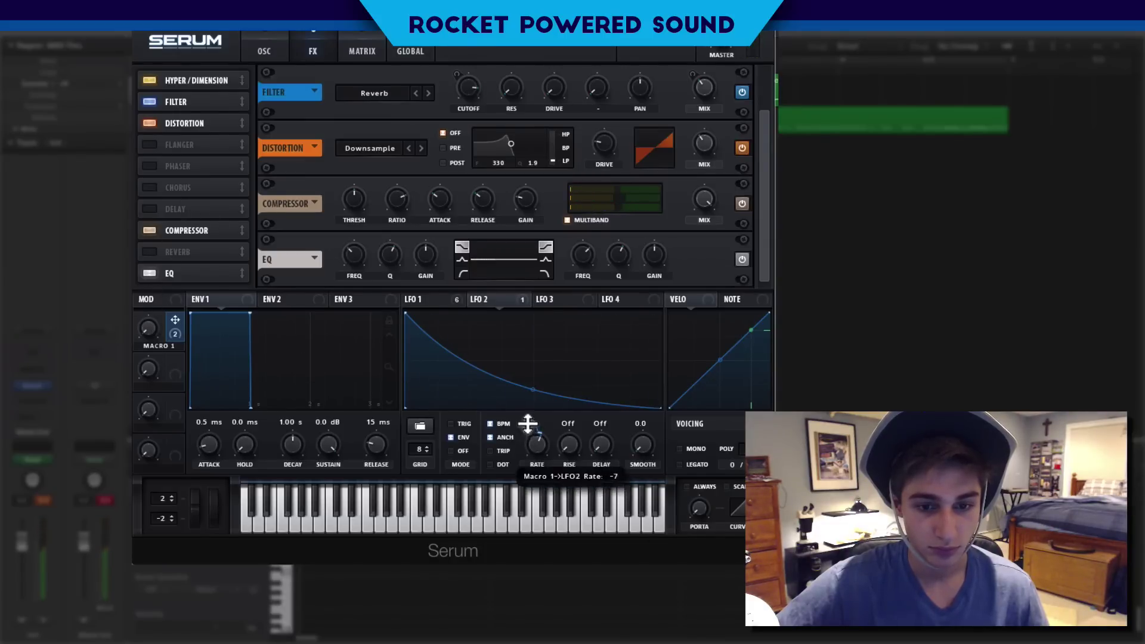
pyautogui.moveTo(178, 100); pyautogui.dragTo(197, 125)
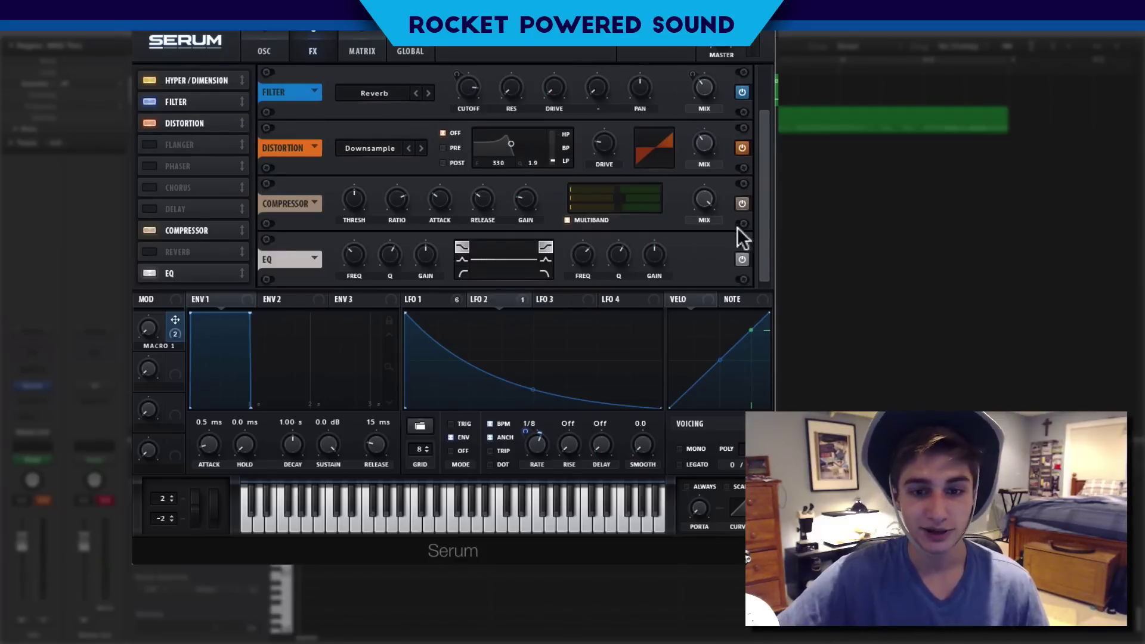
# Boost the EQ high band's gain, switch the band to a peak shape and adjust its Q.
pyautogui.moveTo(651, 256); pyautogui.dragTo(662, 236)
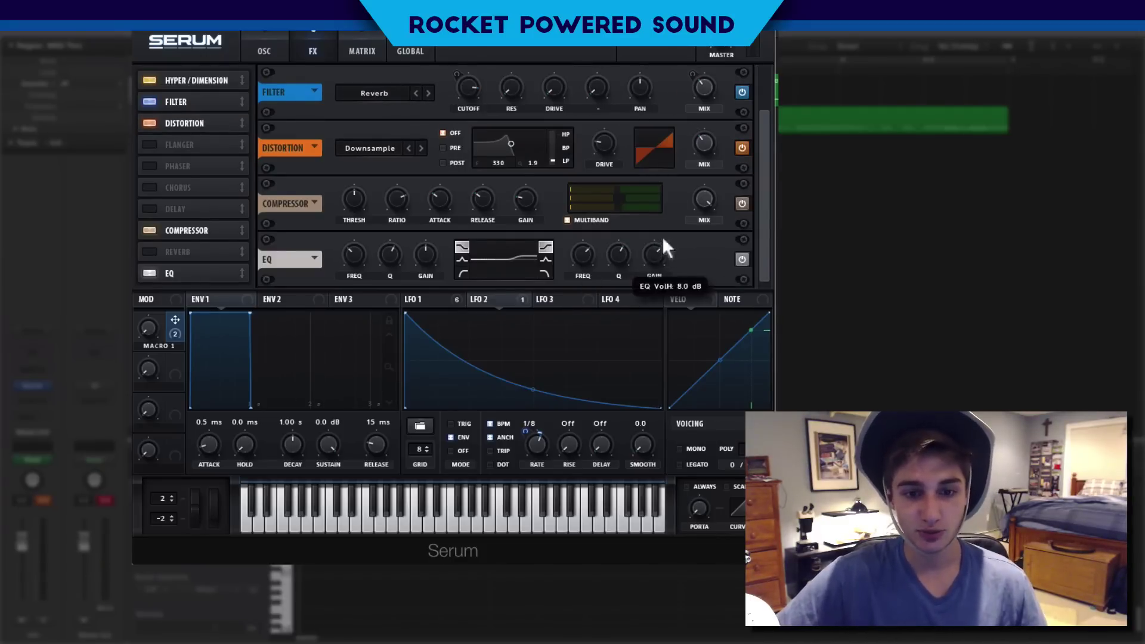
pyautogui.click(544, 260)
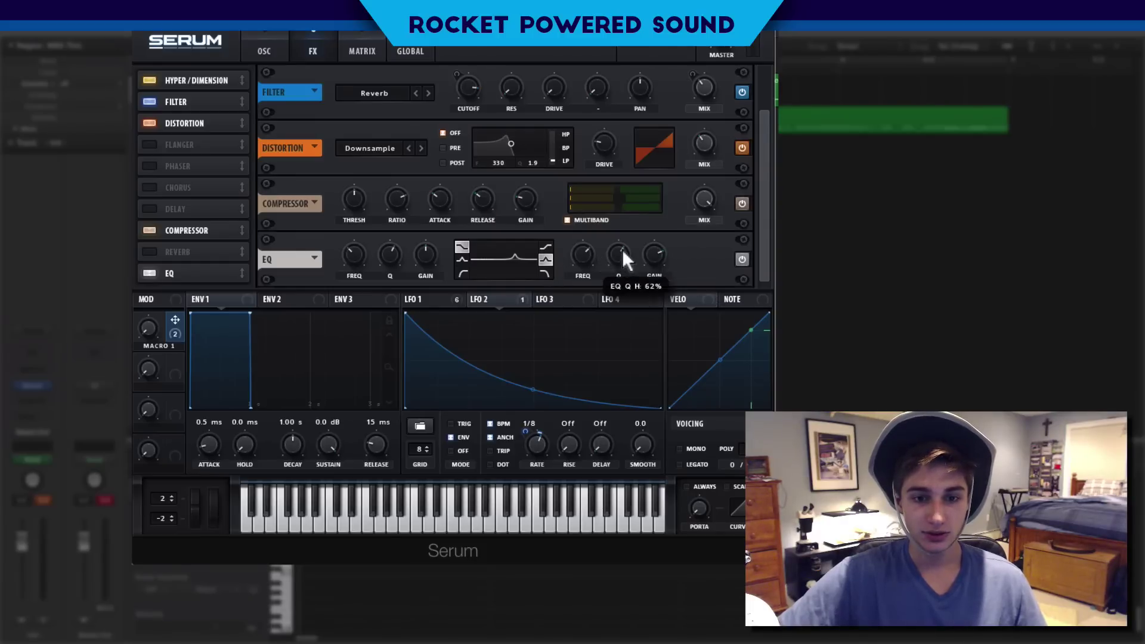
pyautogui.moveTo(622, 250); pyautogui.dragTo(615, 249)
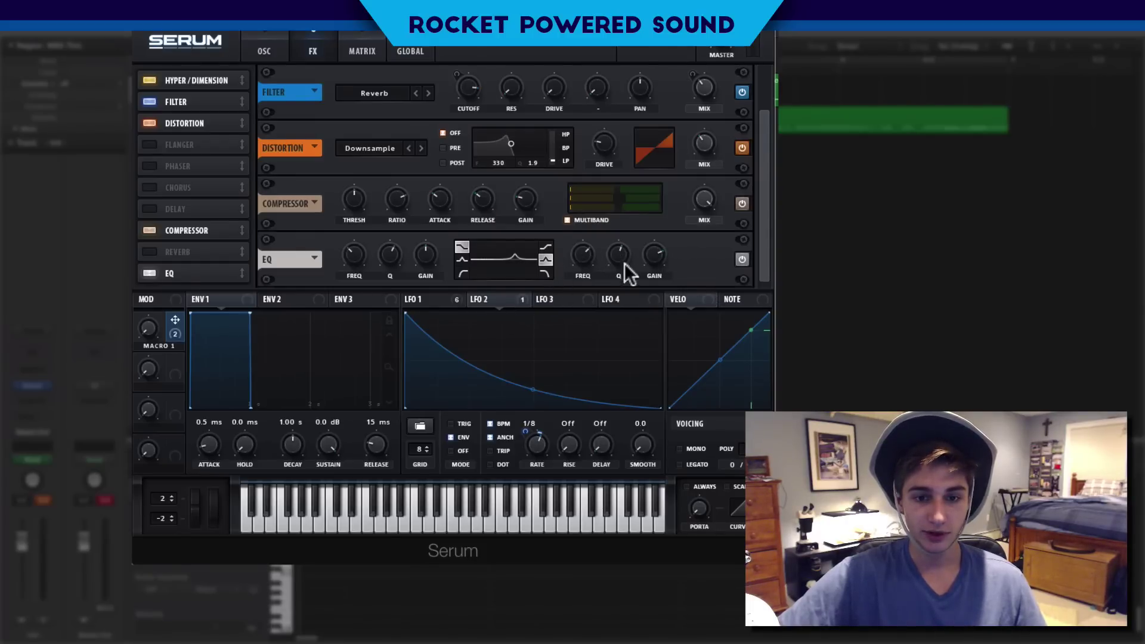
# Assign LFO 2 to modulate the EQ high band's frequency and fine-tune that frequency setting.
pyautogui.moveTo(497, 298); pyautogui.dragTo(563, 254)
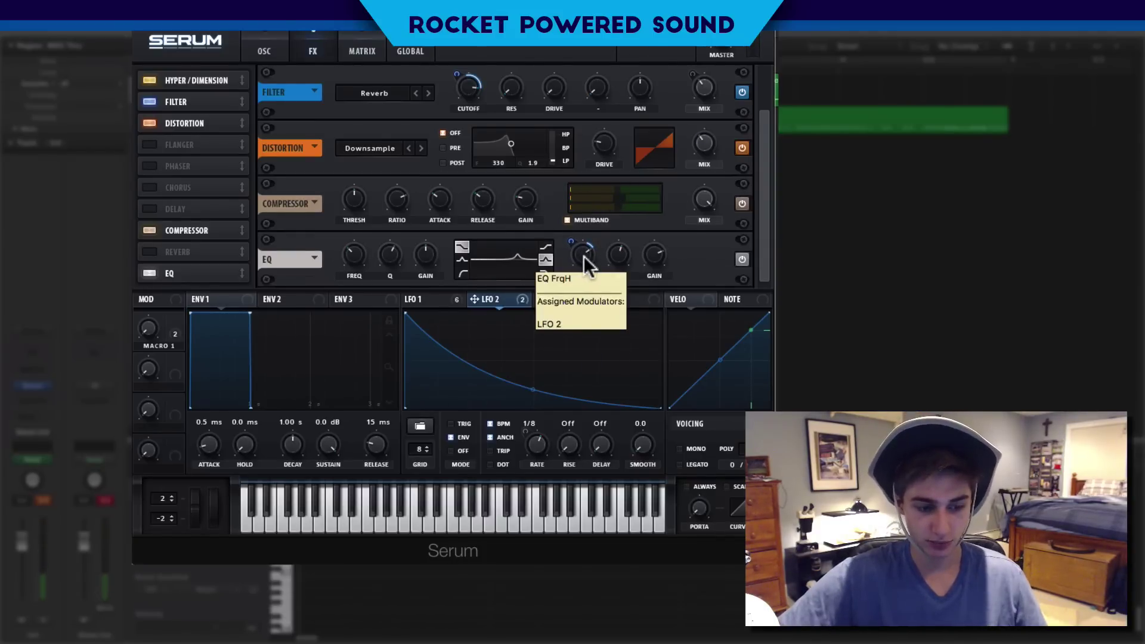
pyautogui.moveTo(584, 254); pyautogui.dragTo(581, 255)
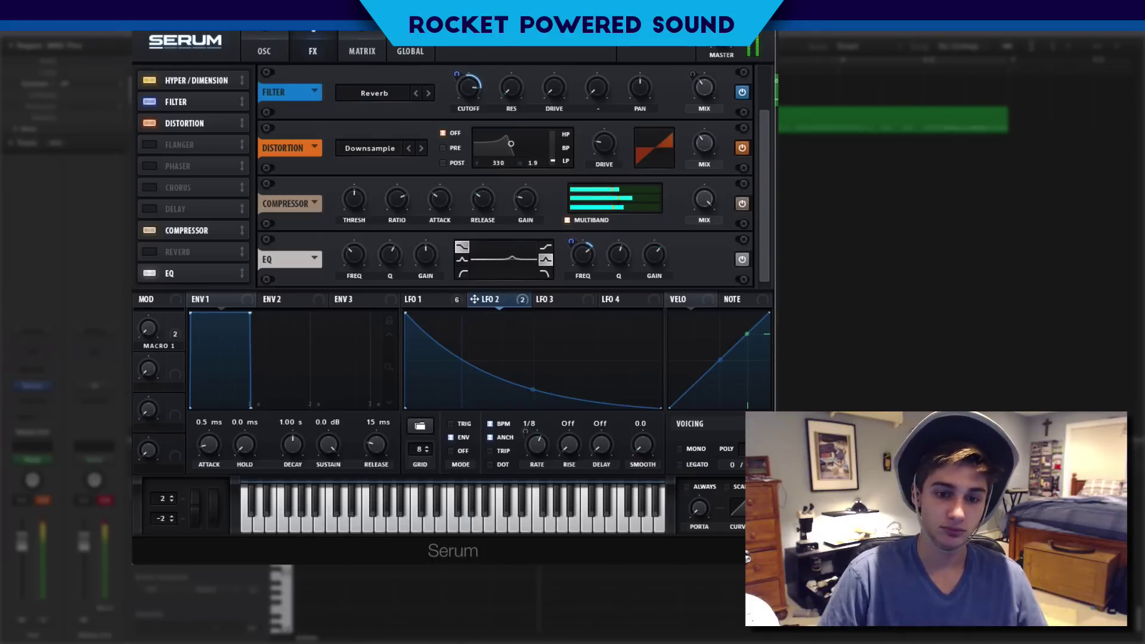
# Turn on Mono and Legato voicing.
pyautogui.click(677, 449)
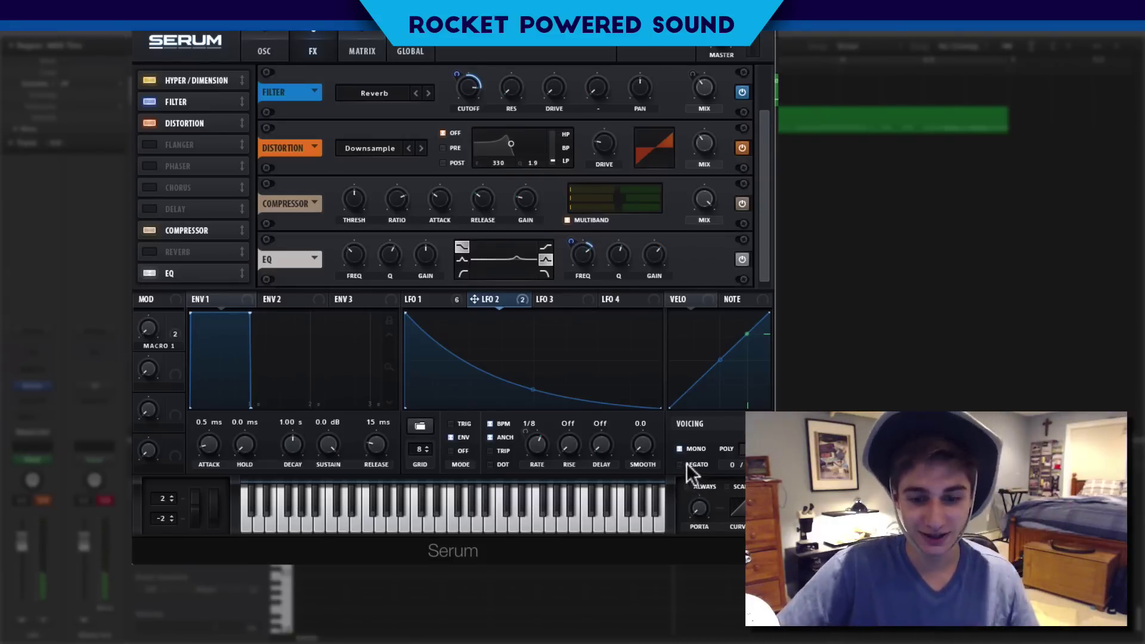
pyautogui.click(682, 465)
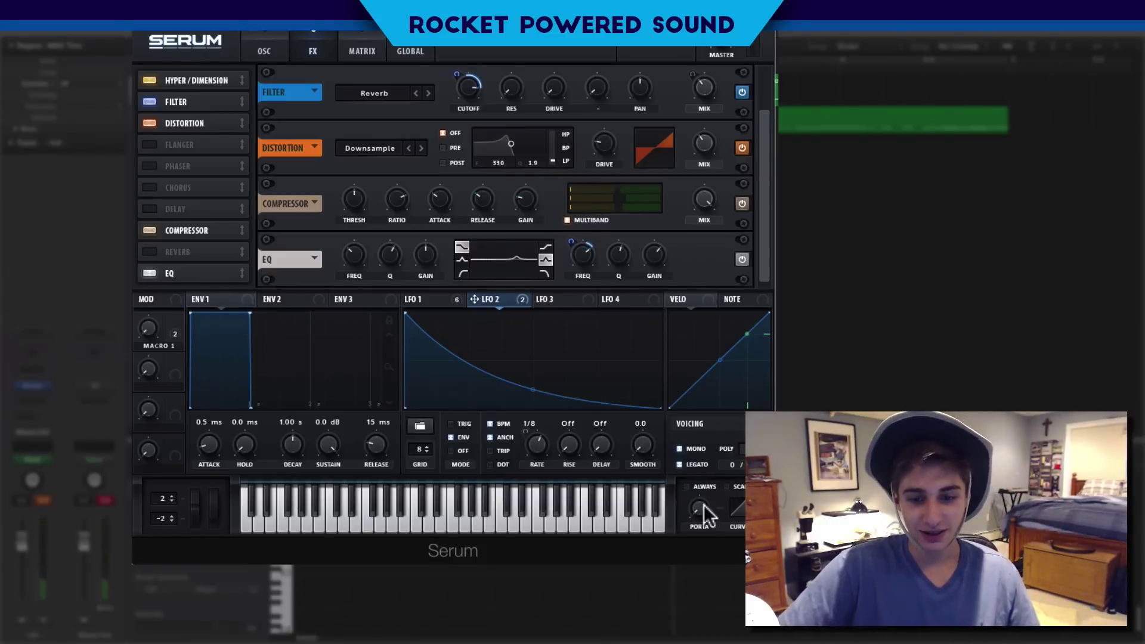
# Adjust the amount by which Macro 1 modulates LFO 1's rate.
pyautogui.click(417, 300)
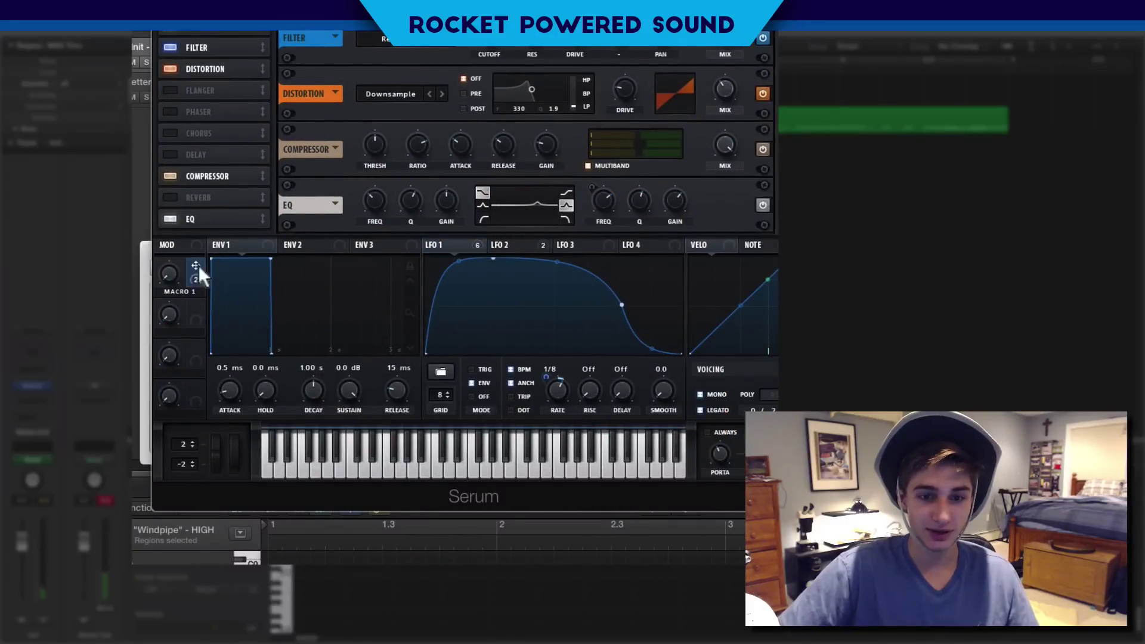
pyautogui.moveTo(196, 266); pyautogui.dragTo(554, 387)
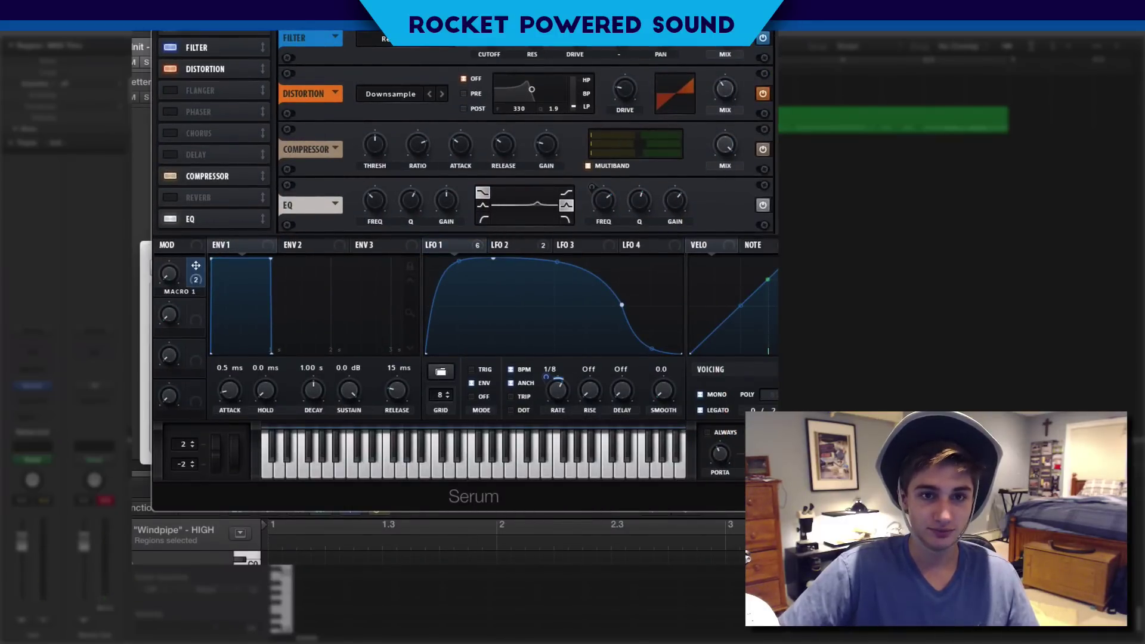